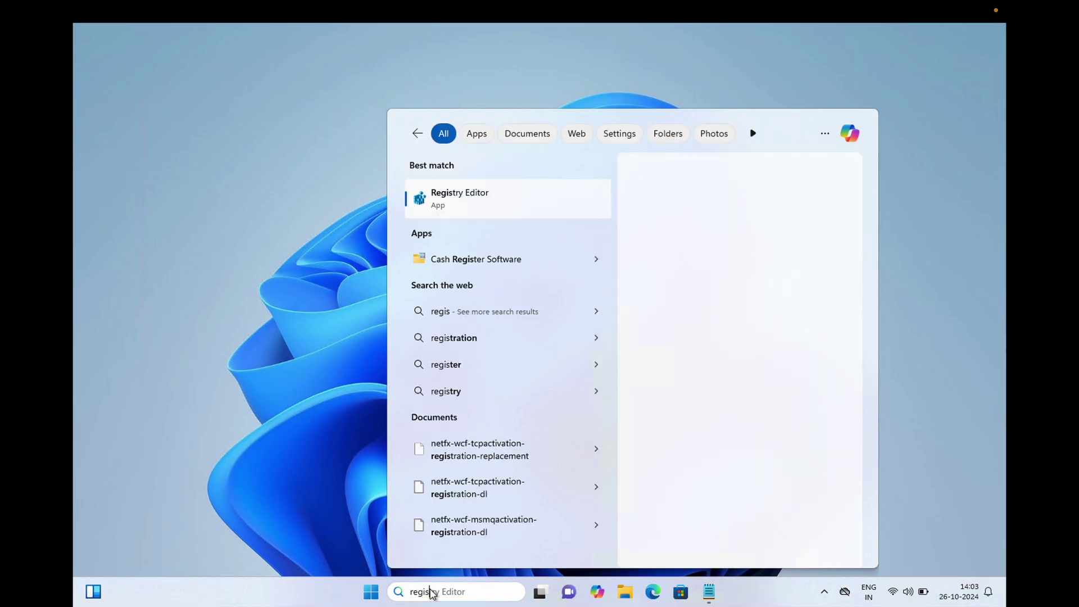
{"action": "type", "text": "try Editor"}
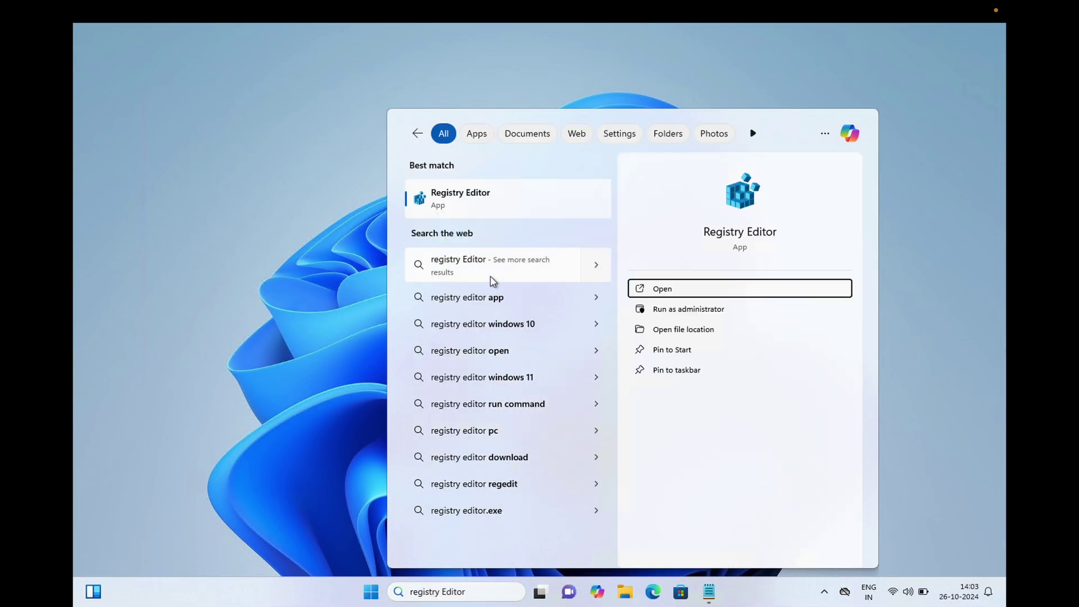
Launch Registry Editor and expand HKEY_LOCAL_MACHINE > SOFTWARE > Microsoft to reach Windows Defender
{"action": "left_click", "coordinate": [699, 313]}
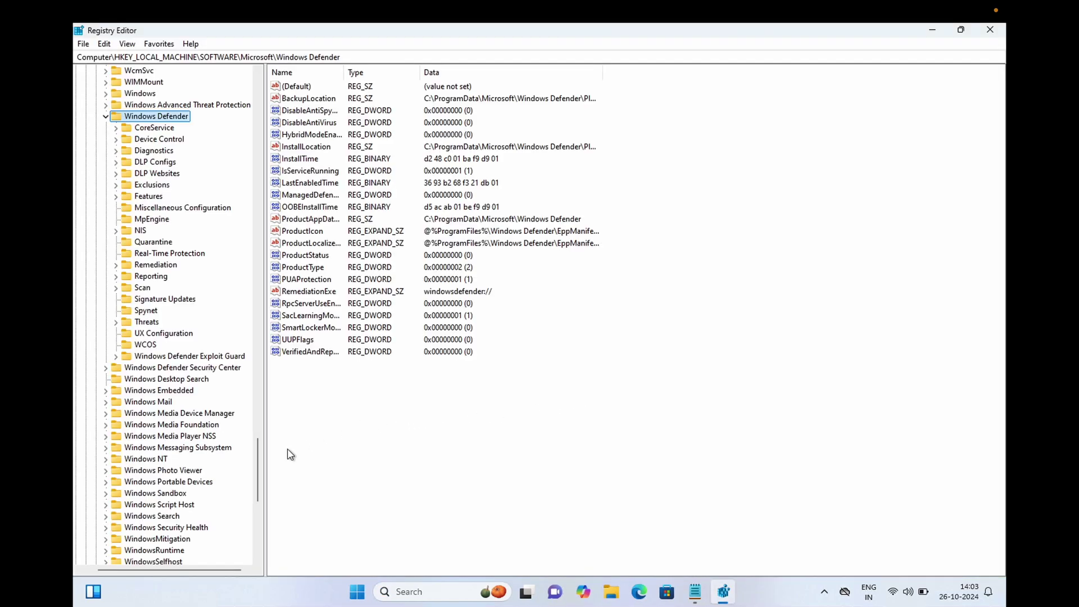
{"action": "scroll", "coordinate": [241, 321], "scroll_direction": "up", "scroll_amount": 2}
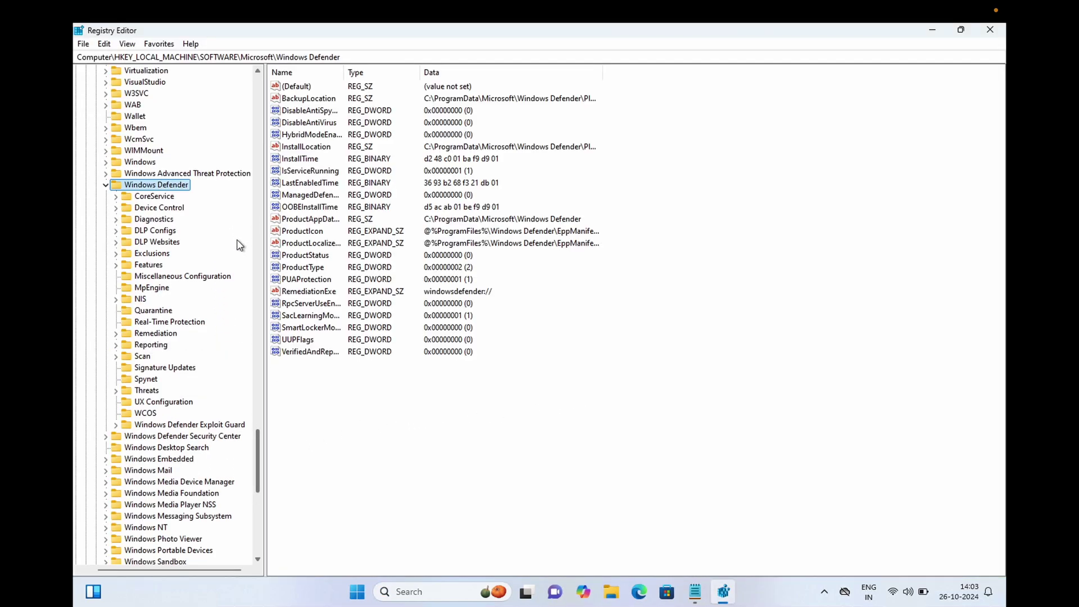
{"action": "left_click", "coordinate": [107, 185]}
{"action": "left_click_drag", "start_coordinate": [259, 248], "coordinate": [253, 80]}
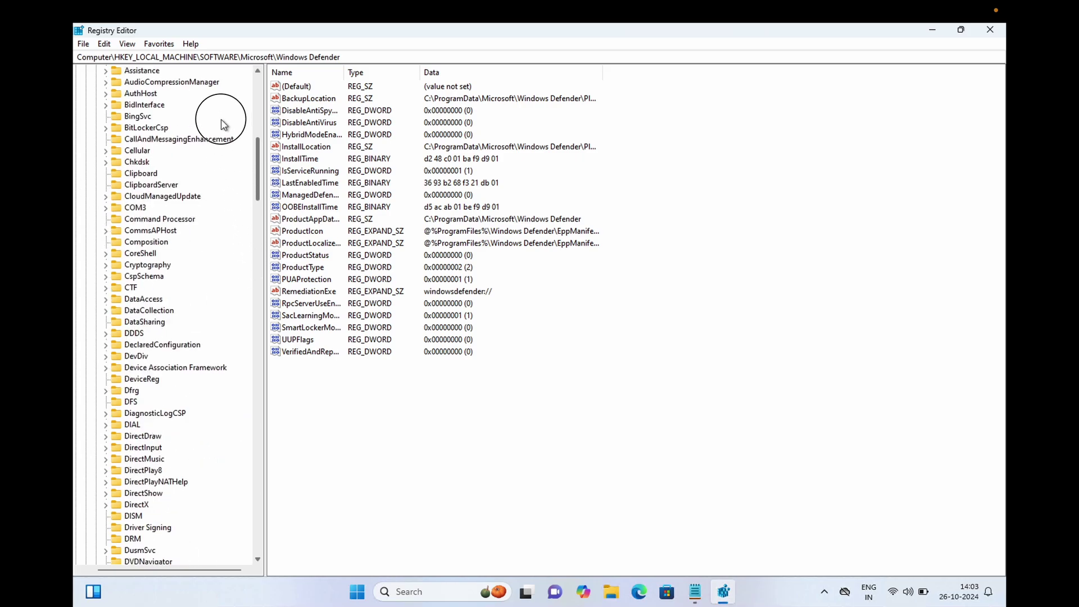
{"action": "left_click", "coordinate": [86, 151]}
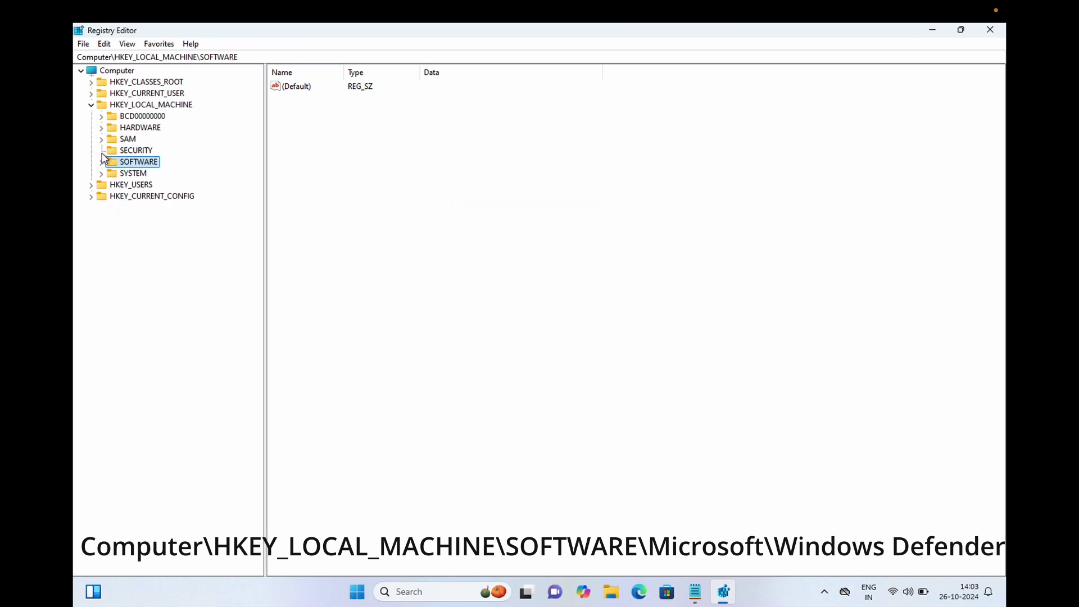
{"action": "double_click", "coordinate": [101, 108]}
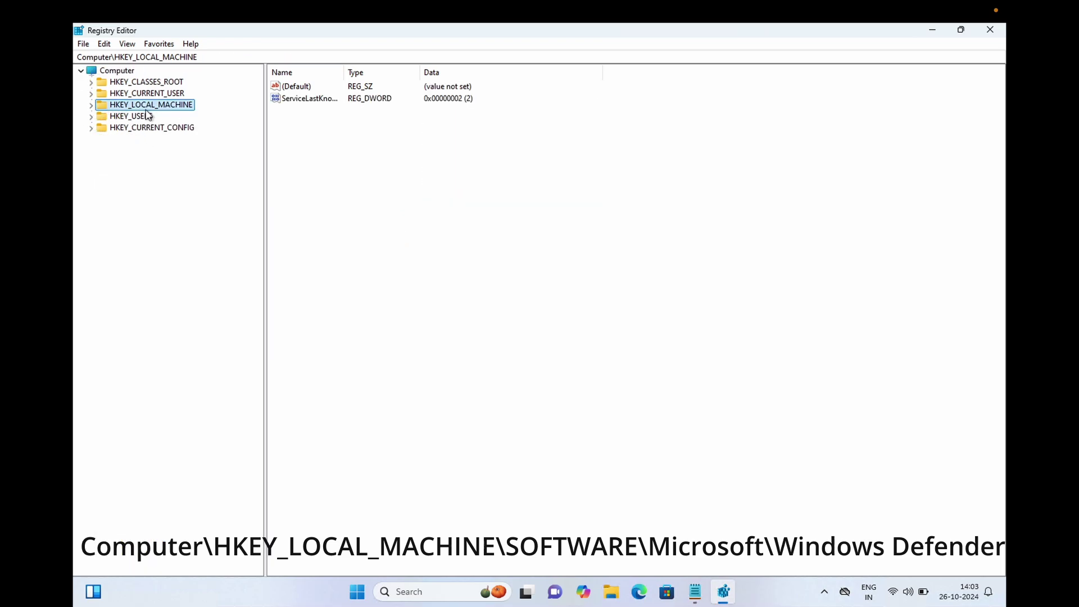
{"action": "double_click", "coordinate": [108, 107]}
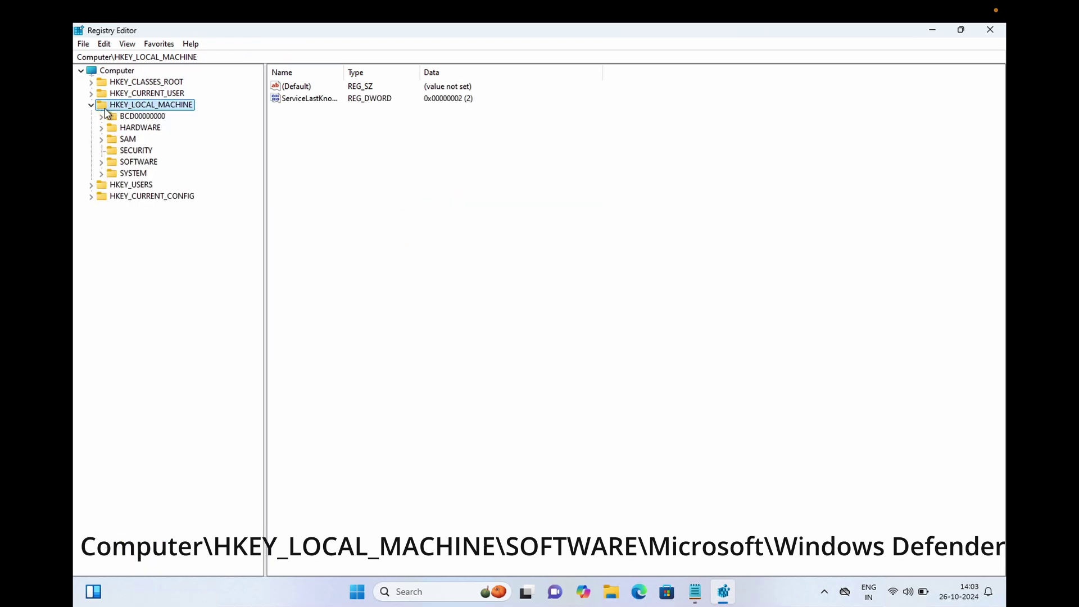
{"action": "double_click", "coordinate": [138, 161]}
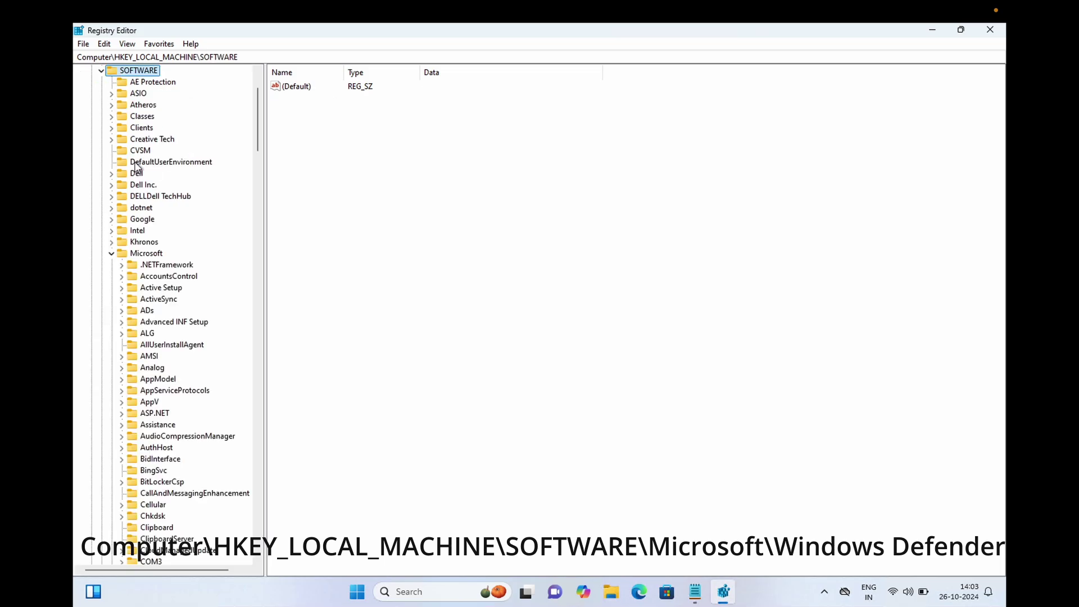
{"action": "double_click", "coordinate": [142, 253]}
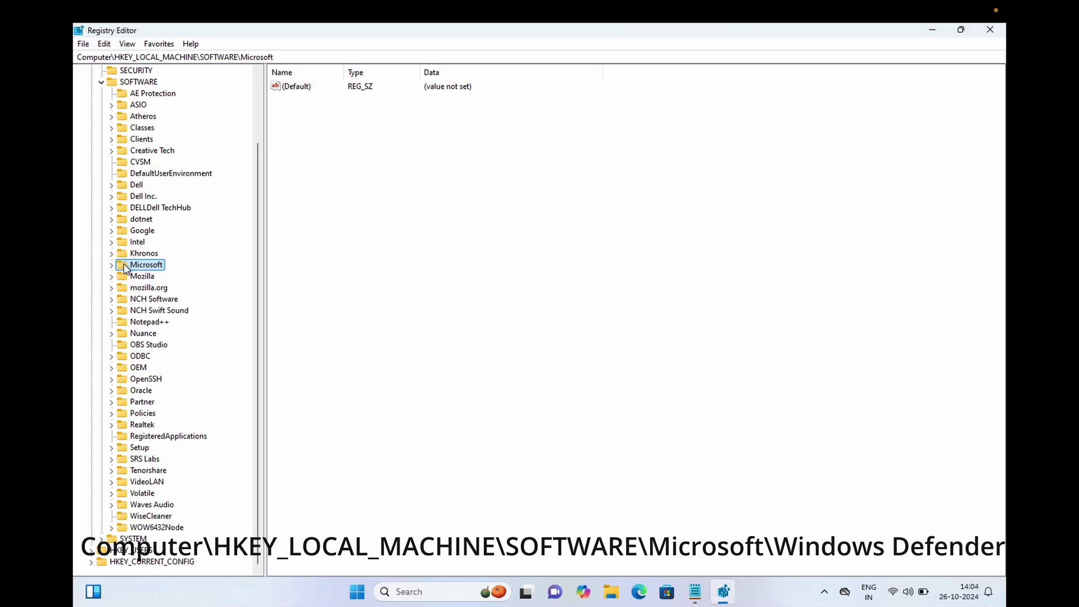
{"action": "double_click", "coordinate": [125, 266]}
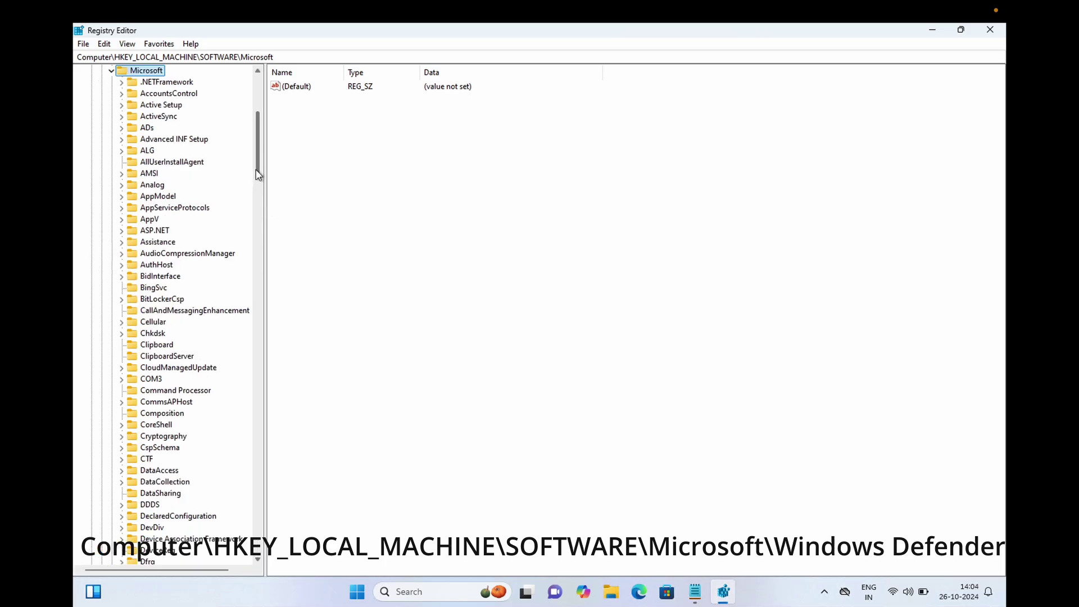
{"action": "mouse_move", "coordinate": [258, 173]}
{"action": "left_mouse_down"}
{"action": "mouse_move", "coordinate": [268, 384]}
{"action": "mouse_move", "coordinate": [258, 473]}
{"action": "left_mouse_up"}
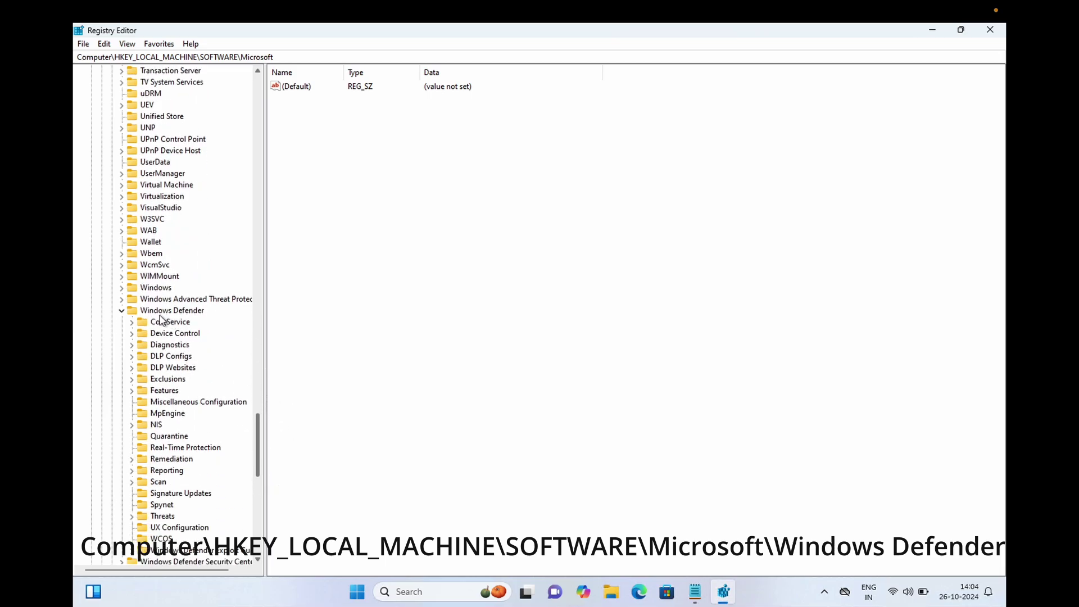
Show Windows Defender's values with wider Name and Type columns, checking DisableAntiSpyware and DisableAntiVirus
{"action": "left_click", "coordinate": [167, 314]}
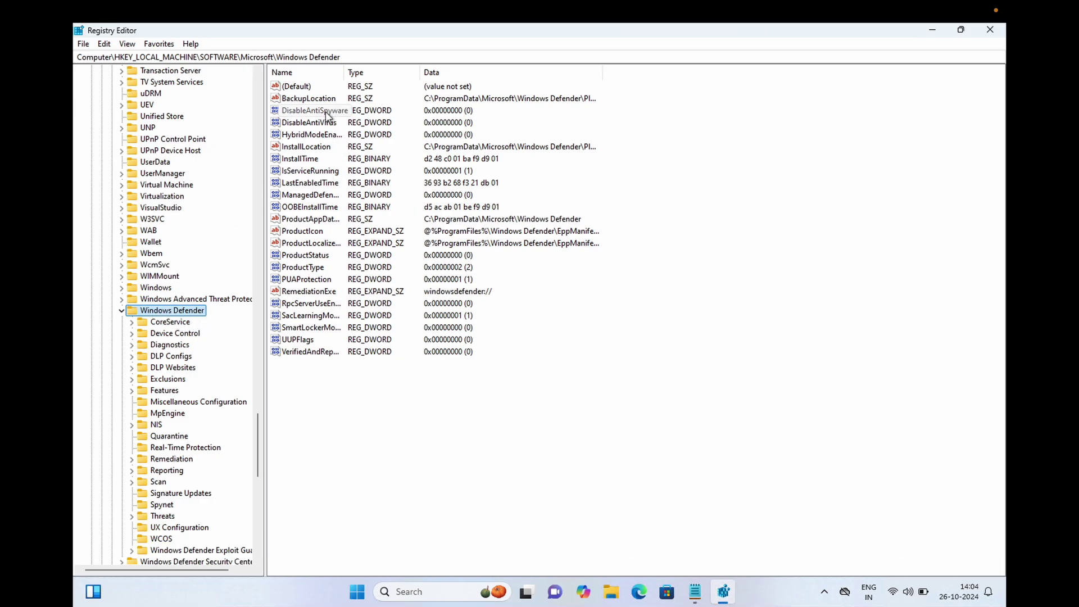
{"action": "left_click", "coordinate": [307, 111]}
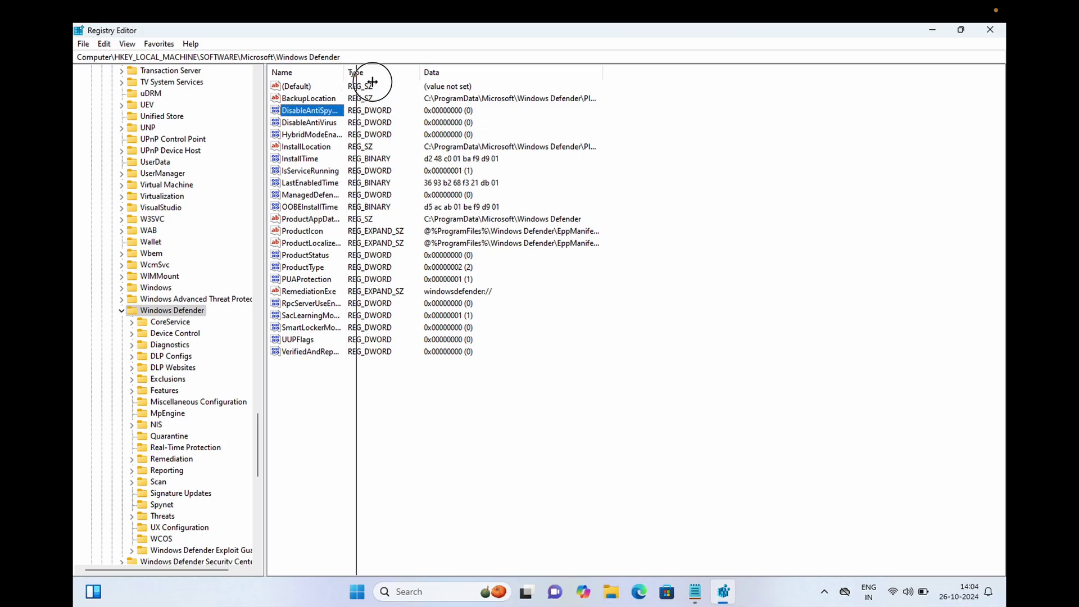
{"action": "left_click_drag", "start_coordinate": [345, 73], "coordinate": [384, 72]}
{"action": "left_click_drag", "start_coordinate": [463, 75], "coordinate": [485, 74]}
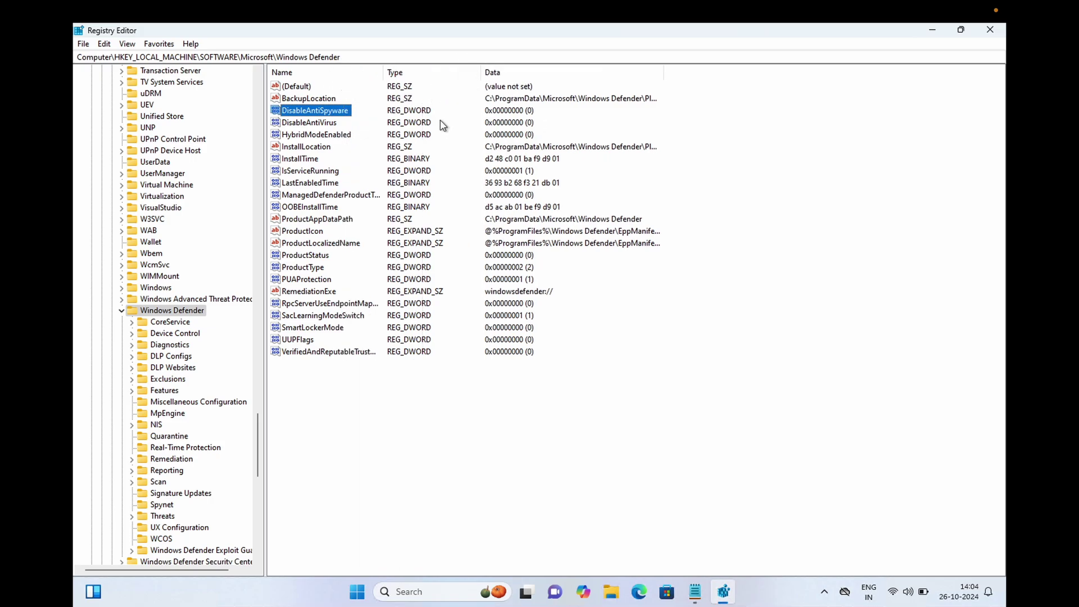
{"action": "left_click", "coordinate": [309, 123]}
{"action": "left_click", "coordinate": [316, 112]}
{"action": "left_click", "coordinate": [325, 124]}
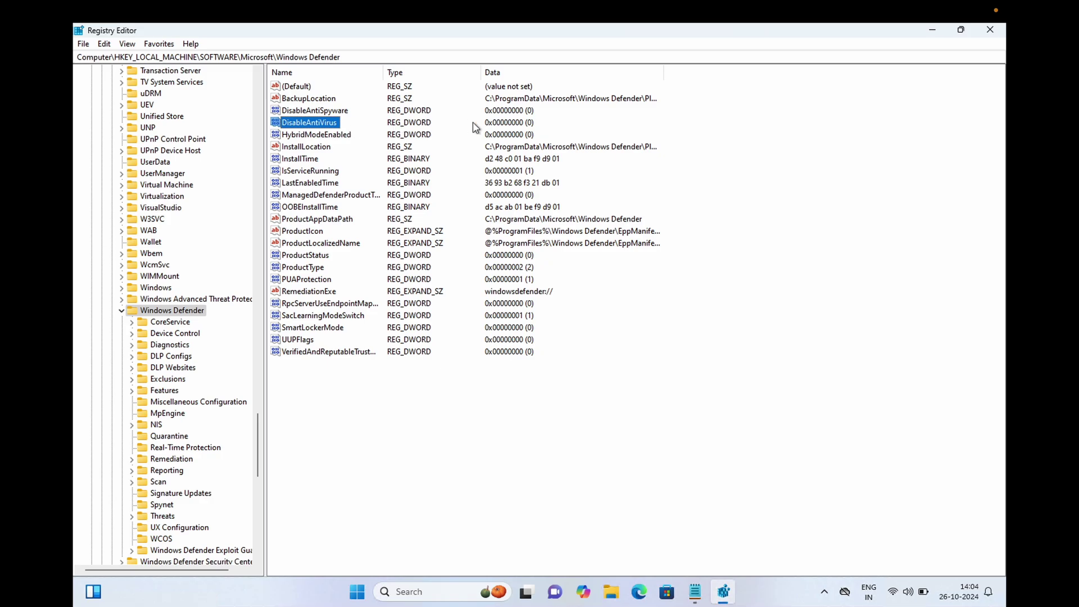
{"action": "double_click", "coordinate": [334, 112]}
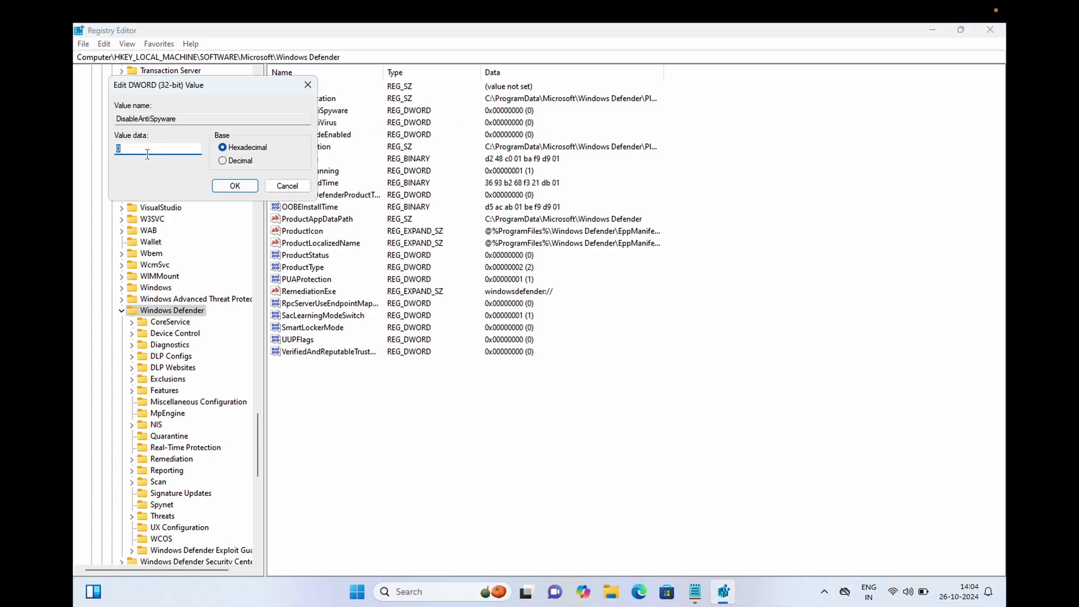
{"action": "left_click", "coordinate": [235, 186]}
{"action": "left_click", "coordinate": [235, 187]}
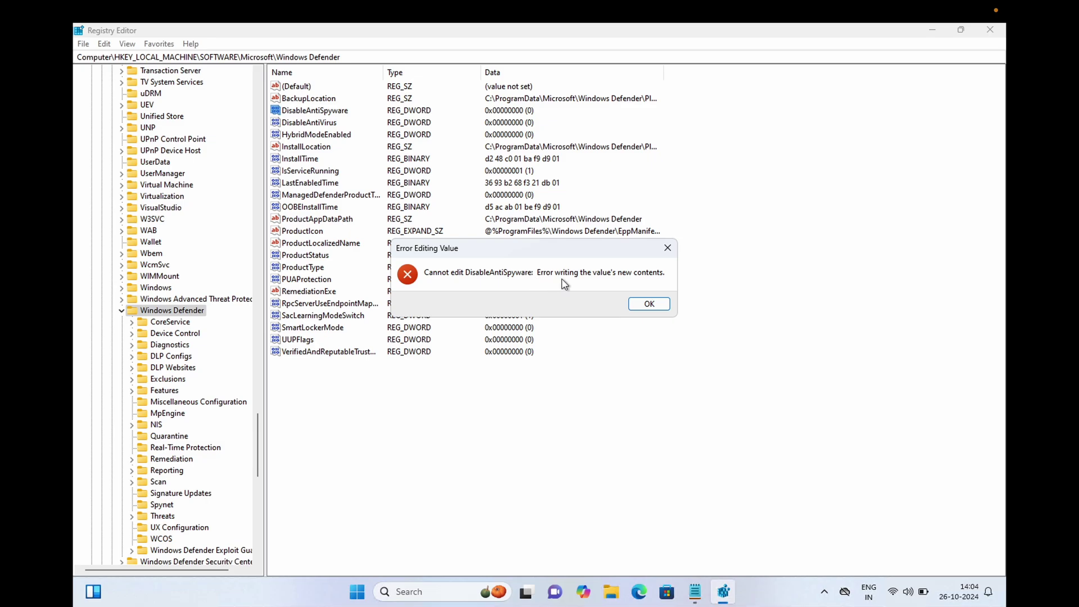
{"action": "left_click", "coordinate": [649, 304]}
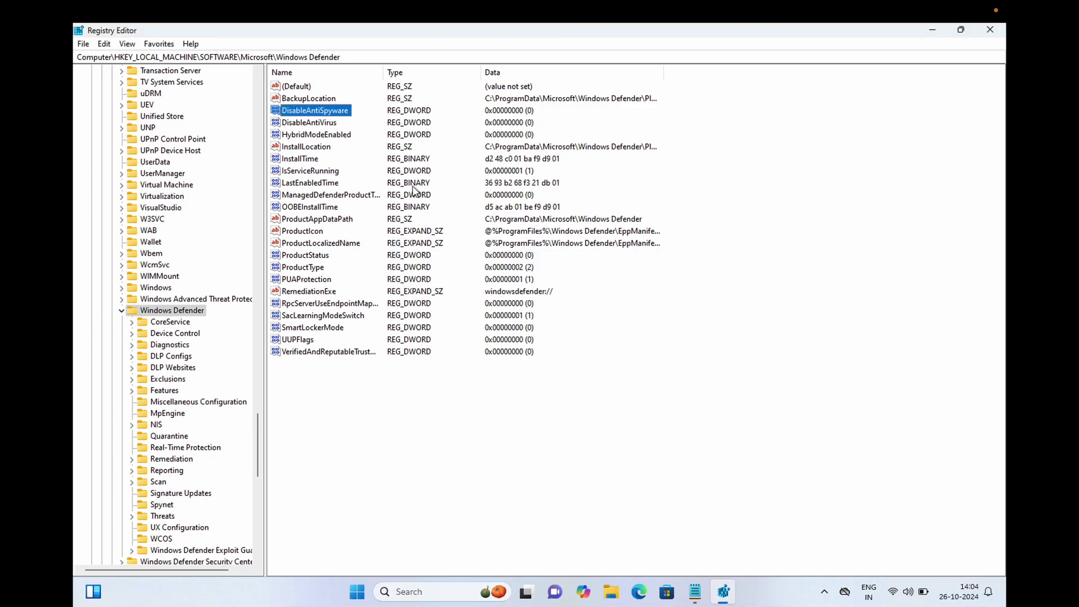
Make Administrators the owner of the Windows Defender key via advanced security settings
{"action": "left_click", "coordinate": [171, 312]}
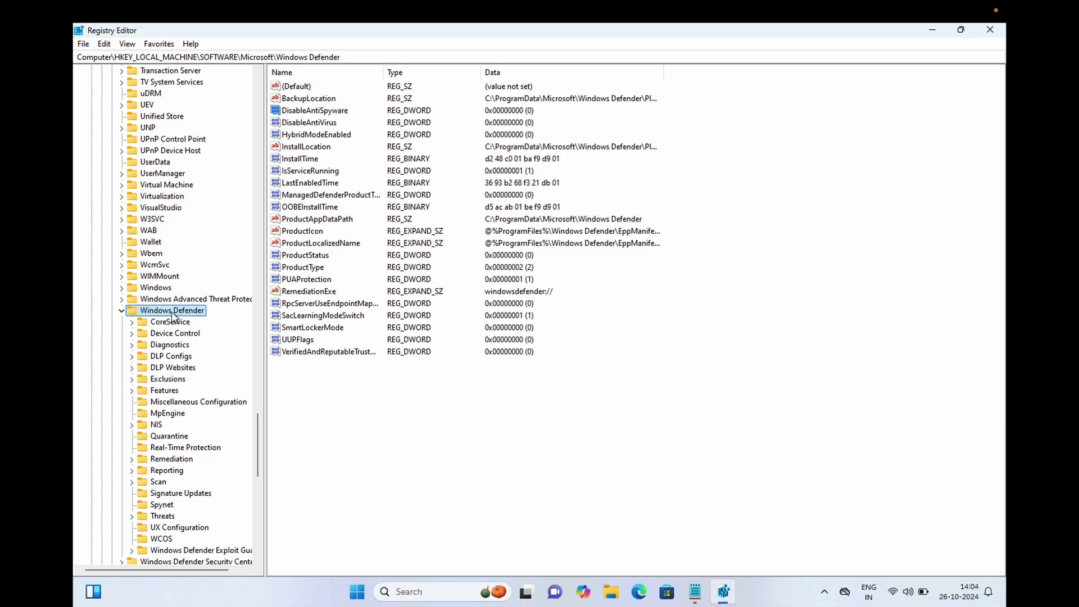
{"action": "right_click", "coordinate": [171, 312]}
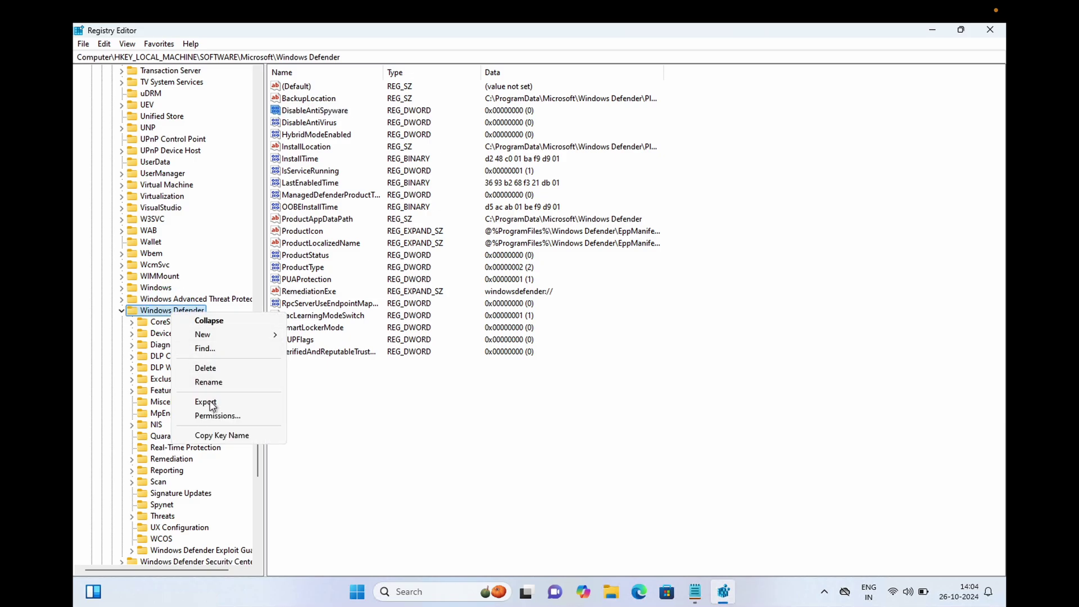
{"action": "left_click", "coordinate": [216, 416]}
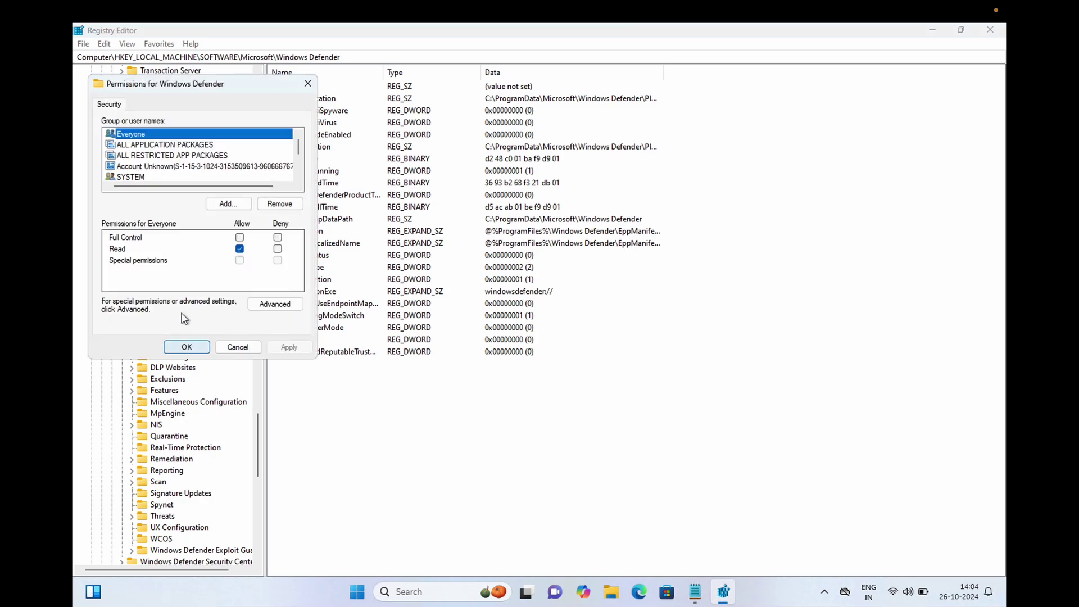
{"action": "left_click", "coordinate": [275, 305]}
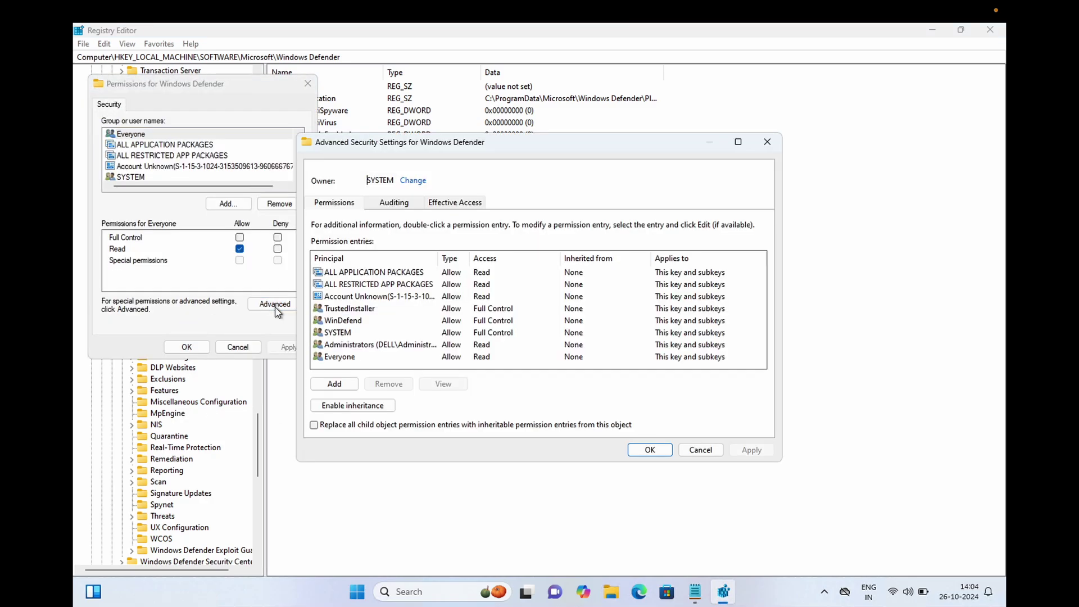
{"action": "left_click", "coordinate": [413, 180]}
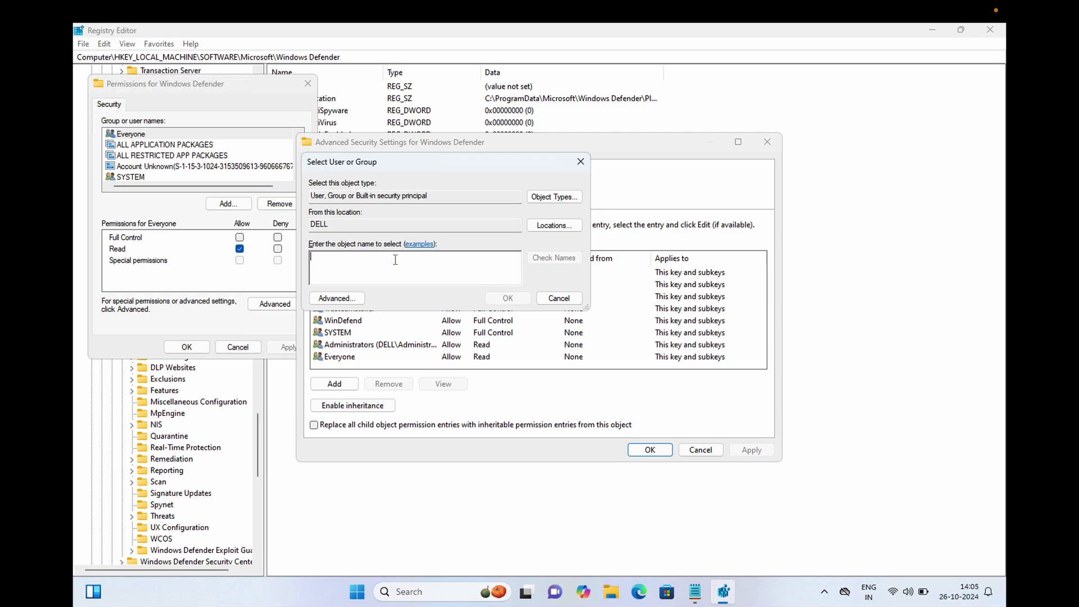
{"action": "type", "text": "administrators"}
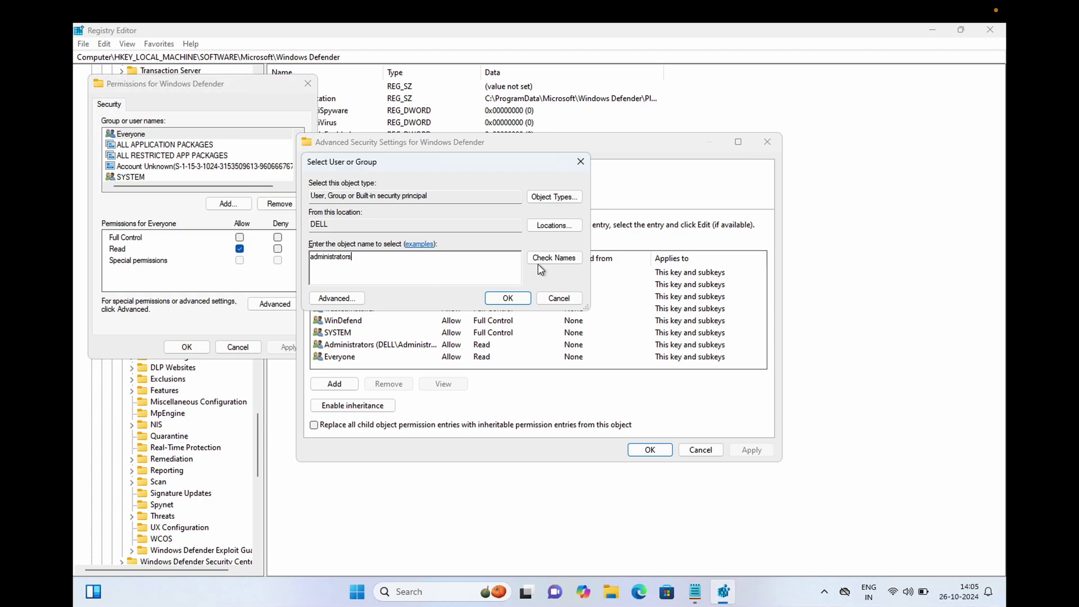
{"action": "left_click", "coordinate": [554, 257]}
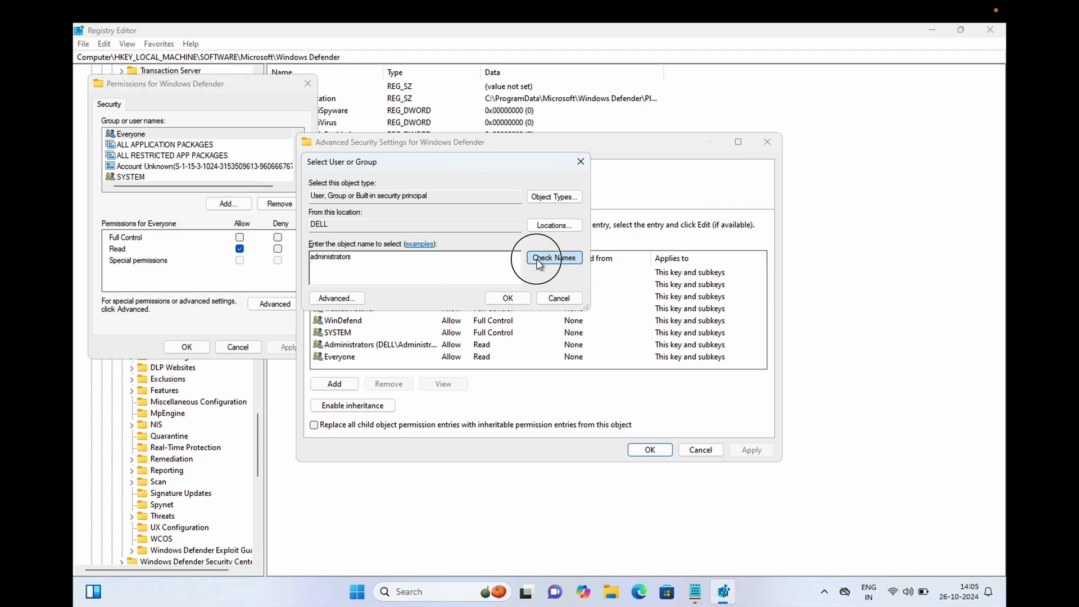
{"action": "left_click", "coordinate": [508, 299]}
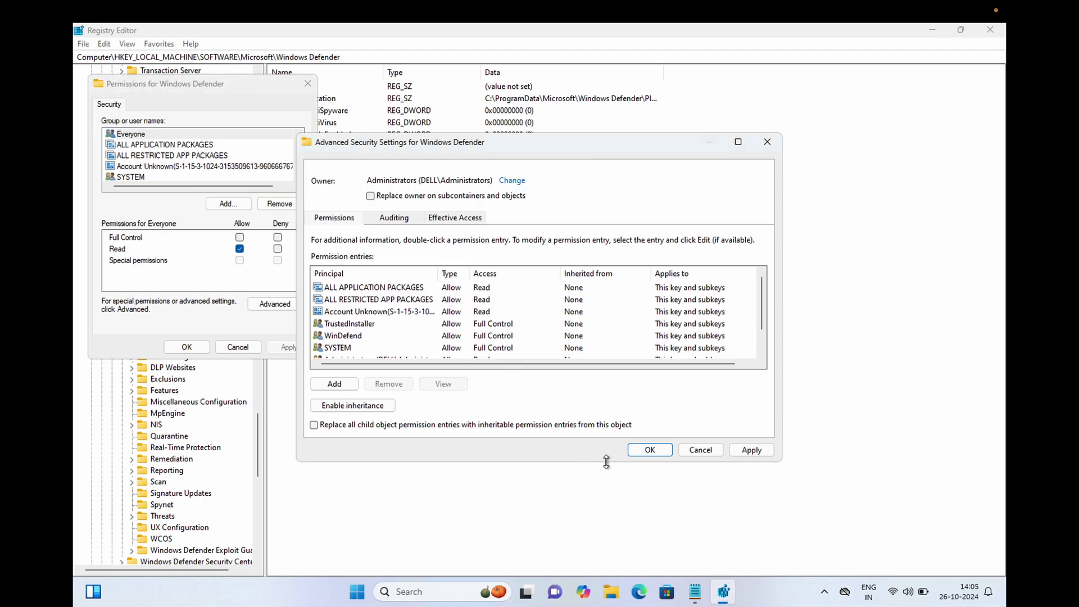
{"action": "left_click", "coordinate": [752, 449]}
{"action": "left_click", "coordinate": [701, 450]}
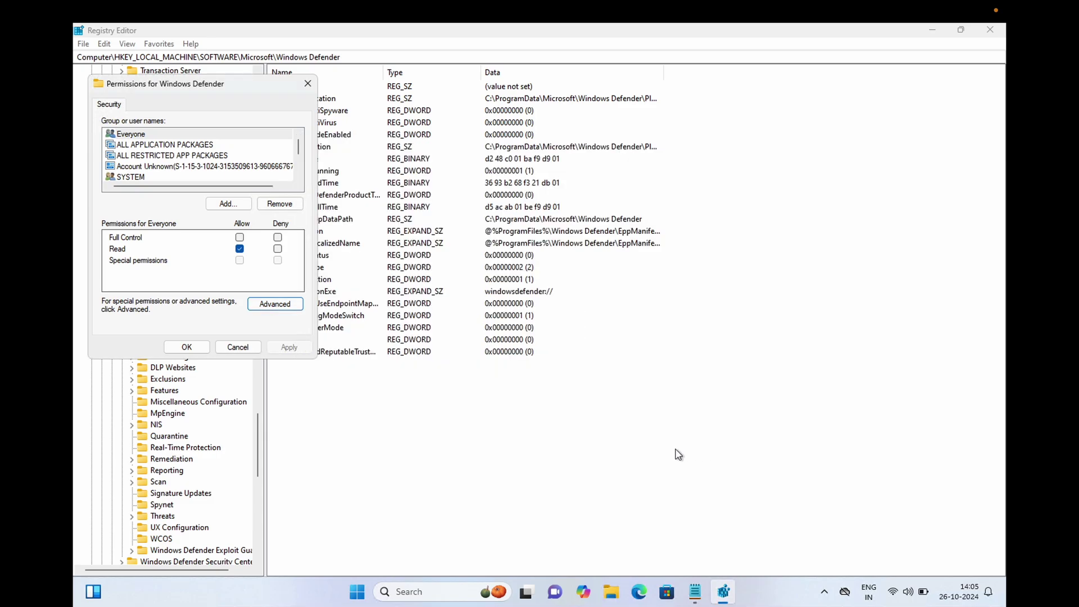
Add the Administrator account with Full Control Allow, then close the permissions dialog
{"action": "left_click", "coordinate": [226, 203]}
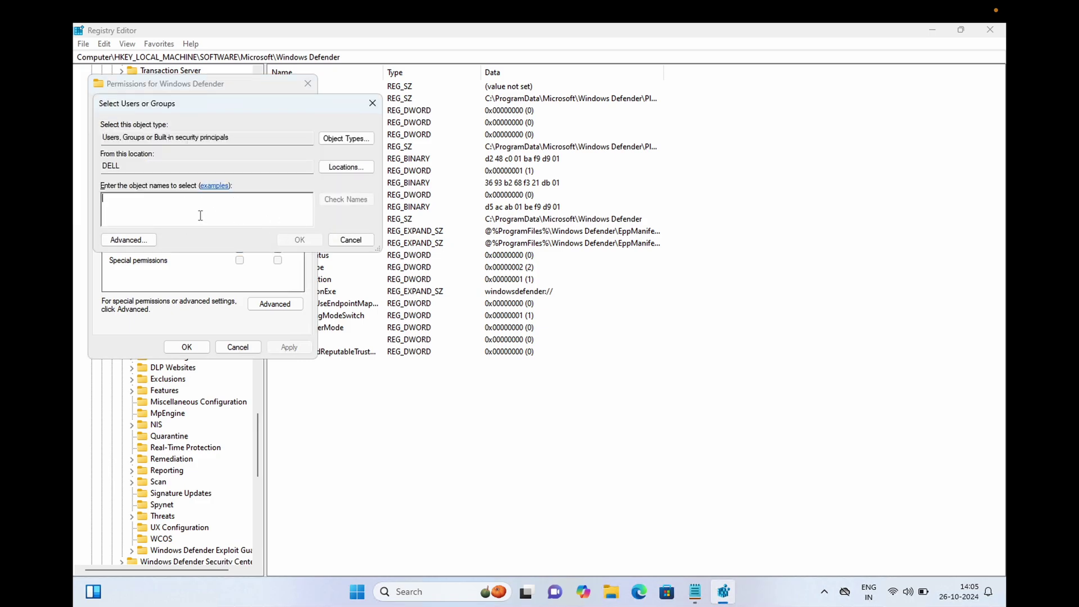
{"action": "type", "text": "administrator"}
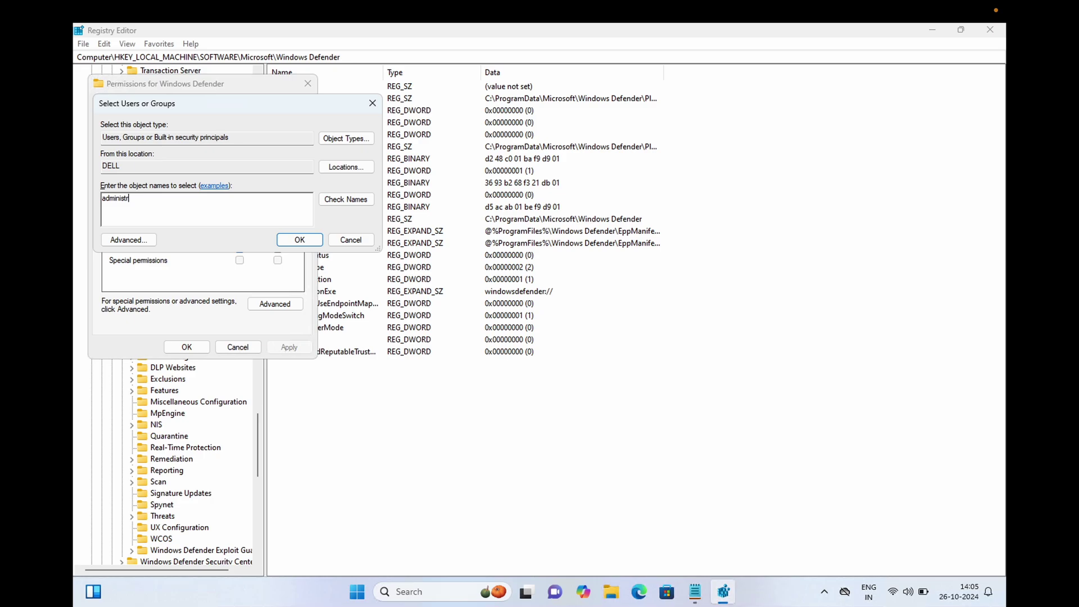
{"action": "left_click", "coordinate": [346, 200]}
{"action": "left_click", "coordinate": [301, 239]}
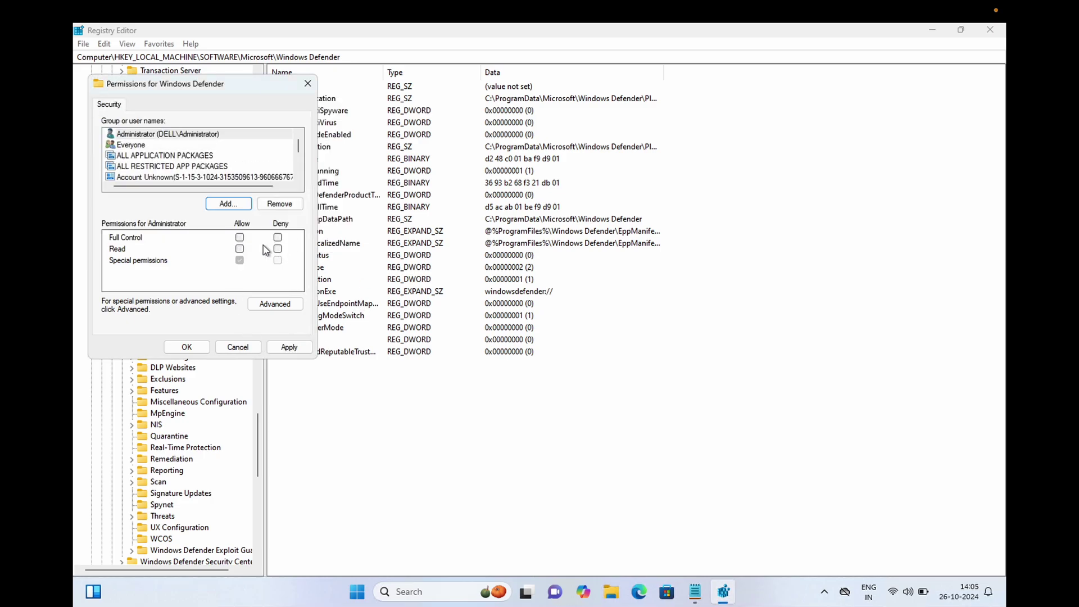
{"action": "left_click", "coordinate": [240, 237]}
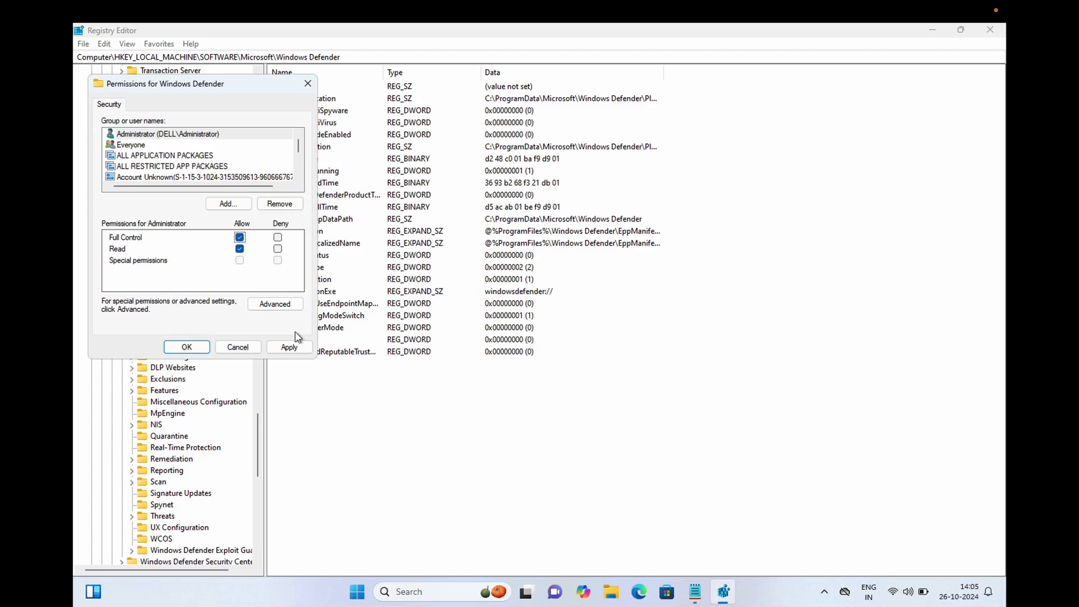
{"action": "left_click", "coordinate": [238, 348]}
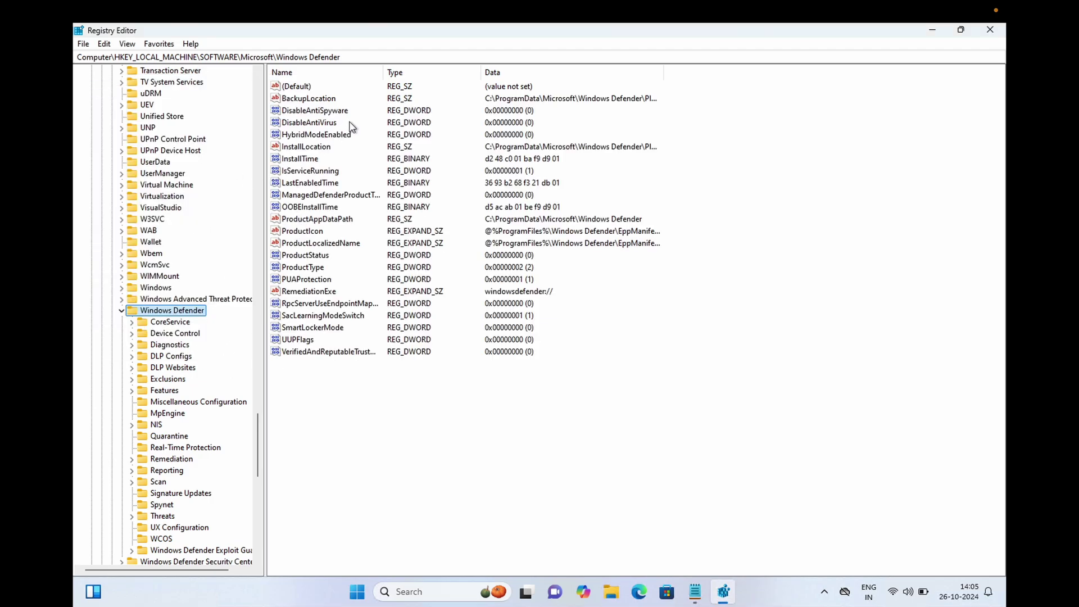
Verify DisableAntiVirus and DisableAntiSpyware both read 0, then close Registry Editor
{"action": "left_click", "coordinate": [318, 124]}
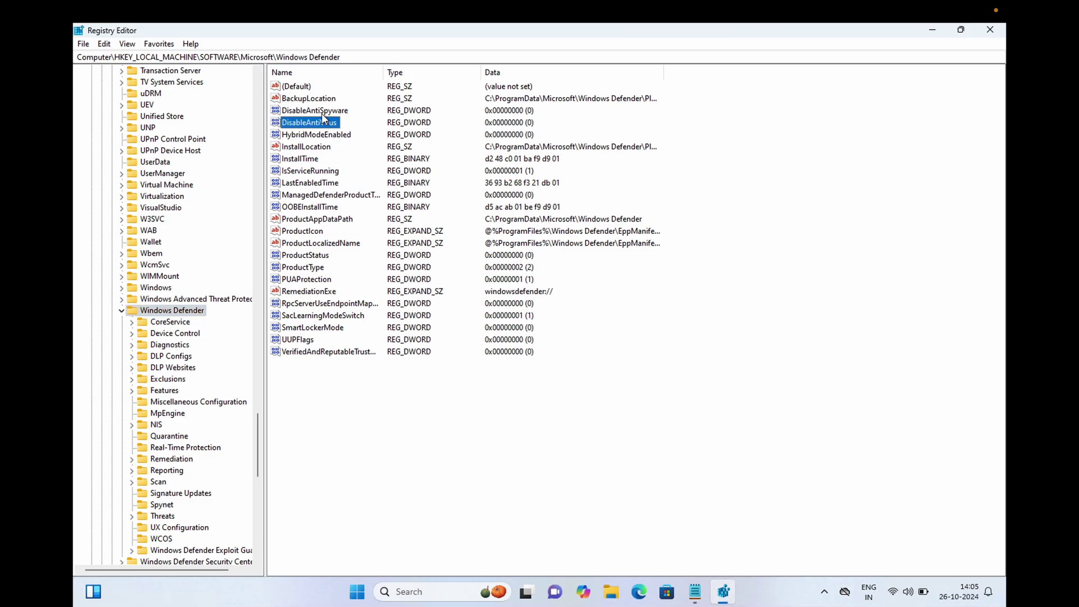
{"action": "left_click", "coordinate": [321, 113]}
{"action": "left_click", "coordinate": [312, 123]}
{"action": "left_click", "coordinate": [991, 31]}
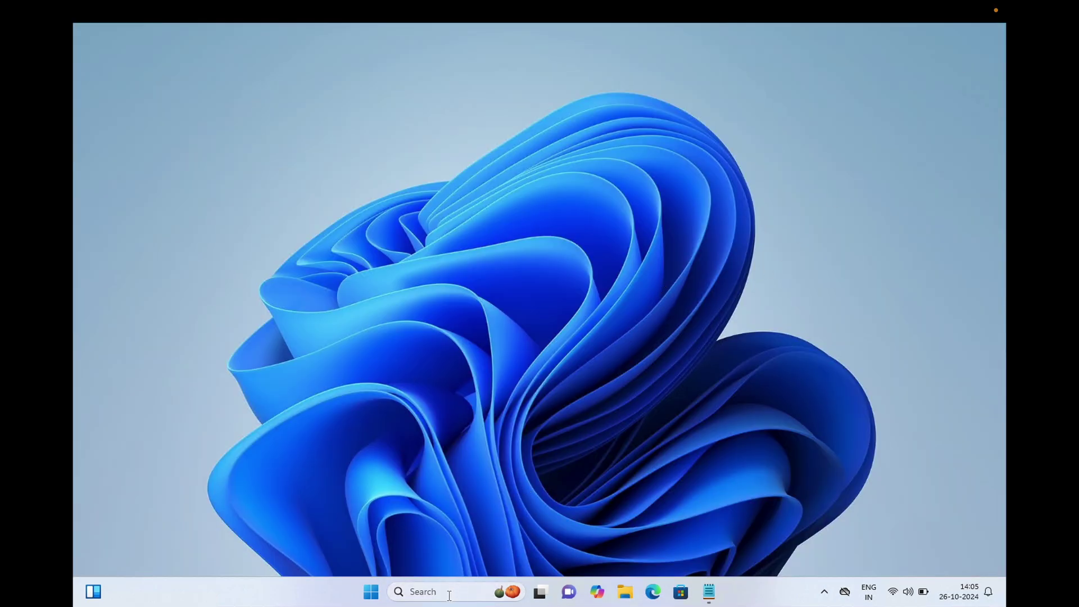
Search for powershell and run Windows PowerShell as administrator
{"action": "left_click", "coordinate": [399, 592]}
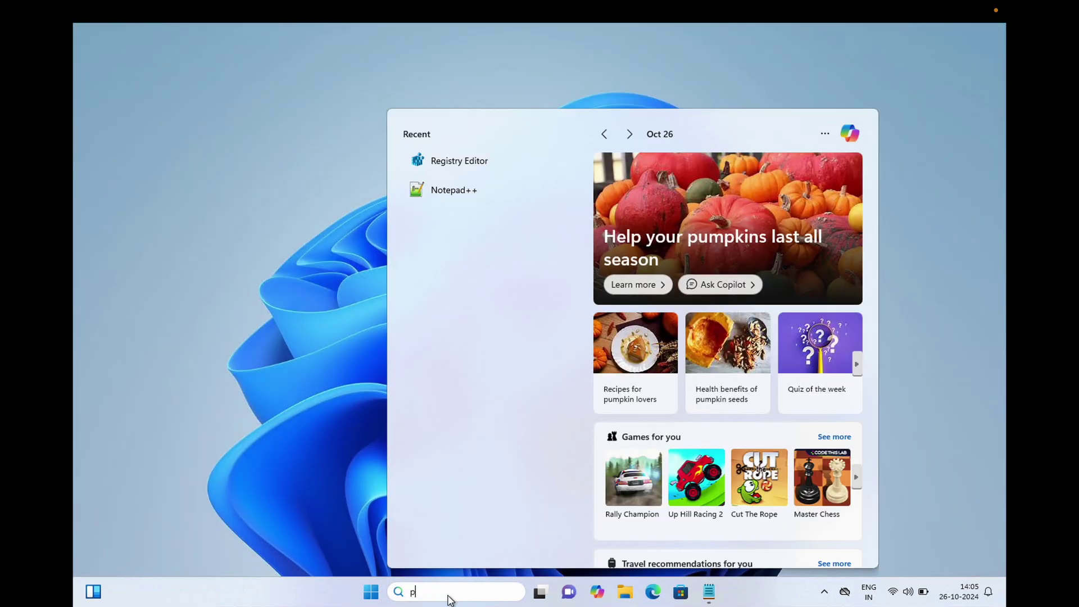
{"action": "type", "text": "powershel"}
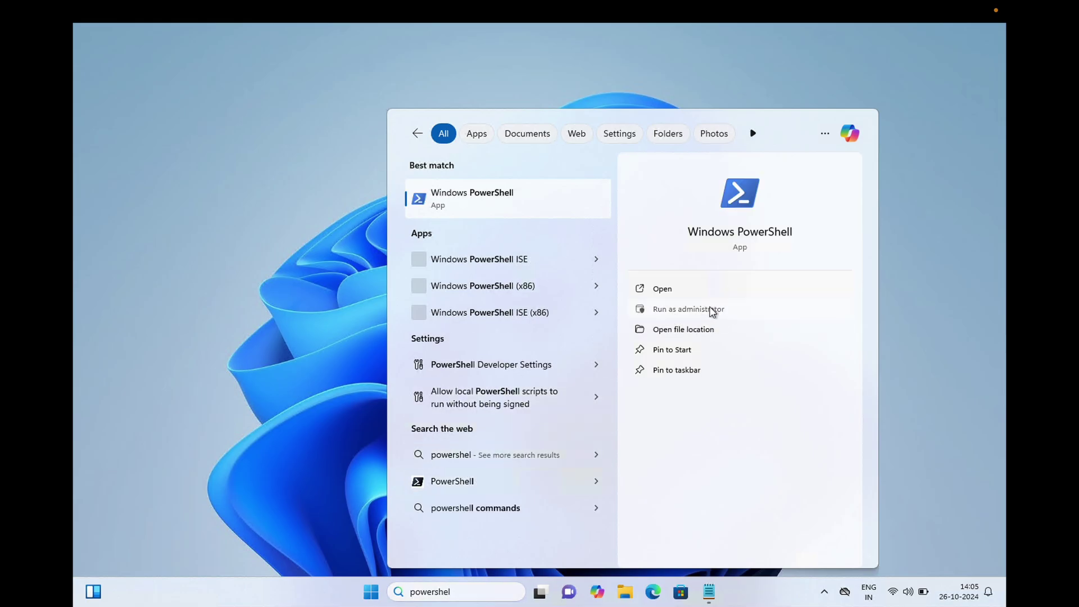
{"action": "left_click", "coordinate": [713, 311]}
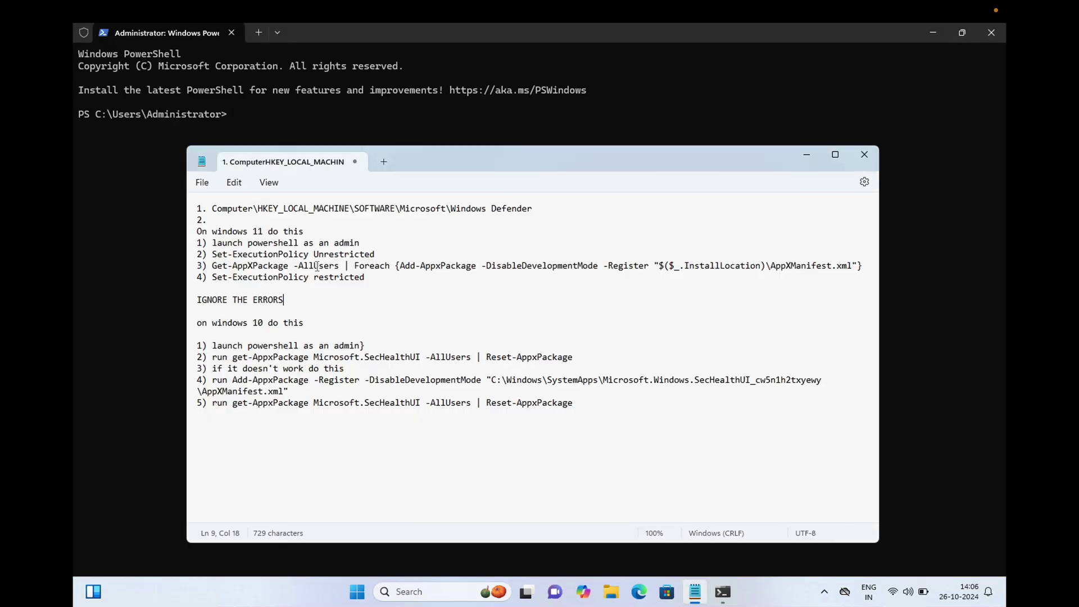
Add blank lines below the Windows 11 and Windows 10 headings in the notes
{"action": "left_click", "coordinate": [325, 234]}
{"action": "key", "text": "Return"}
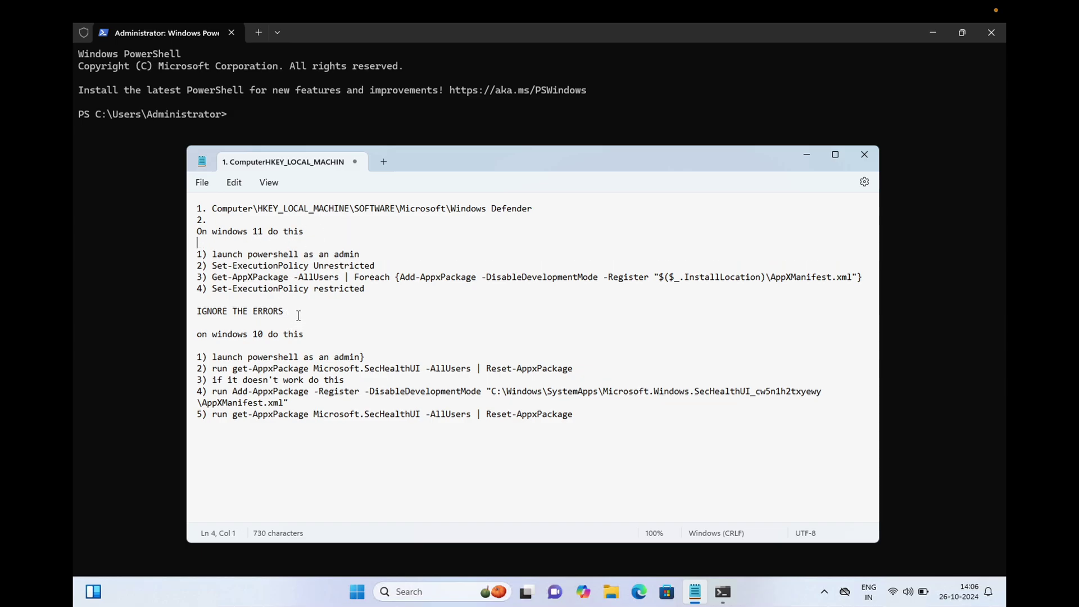
{"action": "left_click", "coordinate": [314, 334]}
{"action": "key", "text": "Return"}
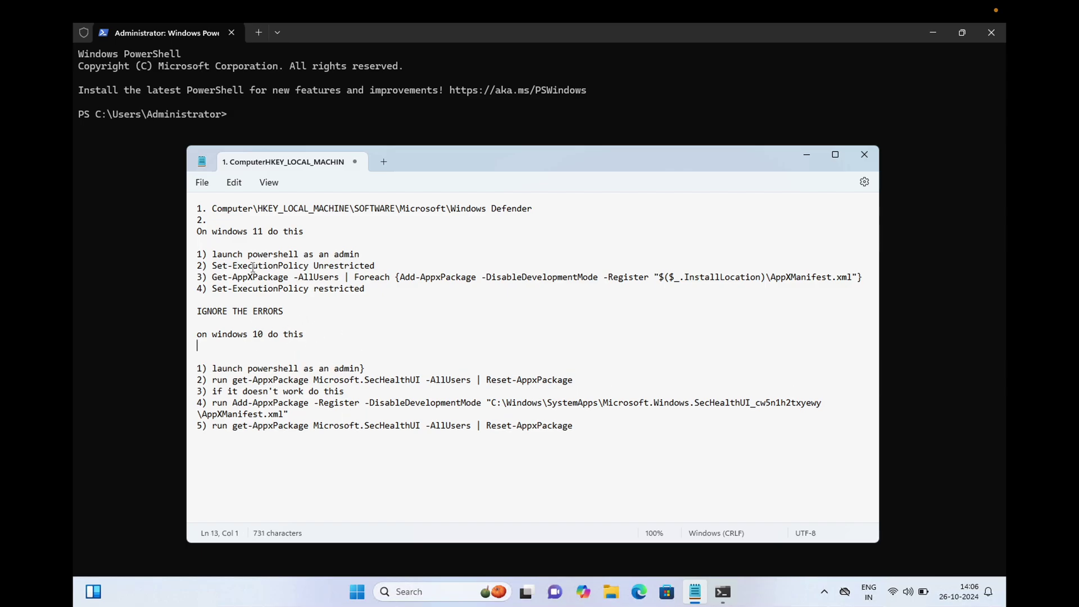
Paste the Set-ExecutionPolicy Unrestricted command from the notes into PowerShell
{"action": "left_click_drag", "start_coordinate": [375, 266], "coordinate": [210, 266]}
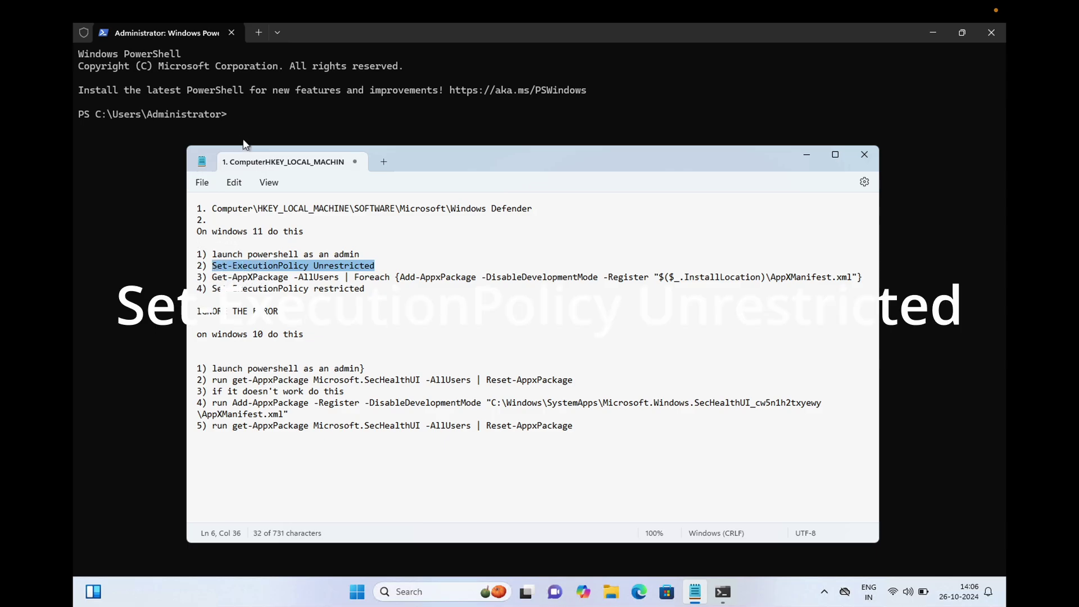
{"action": "left_click", "coordinate": [248, 128]}
{"action": "right_click", "coordinate": [249, 128]}
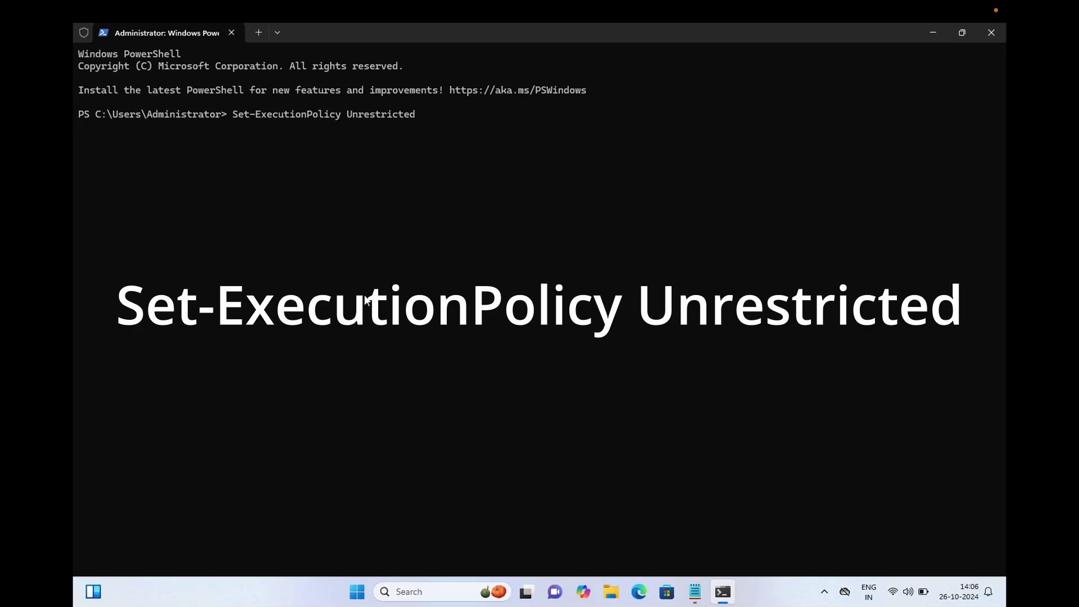
Copy the Get-AppXPackage -AllUsers re-register line from the notes into the PowerShell prompt
{"action": "left_click", "coordinate": [695, 591]}
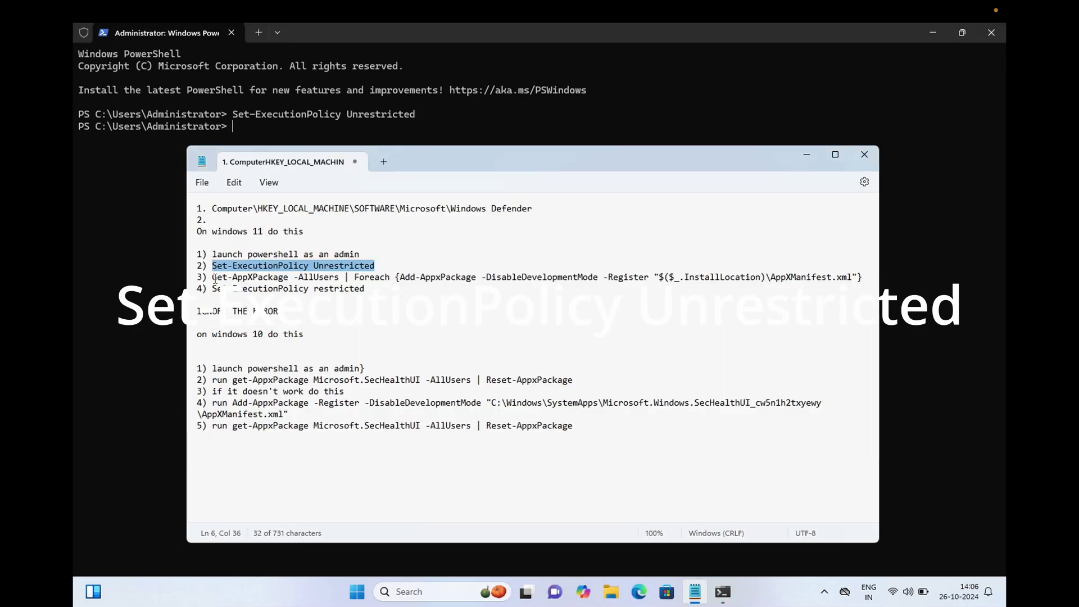
{"action": "left_click_drag", "start_coordinate": [212, 277], "coordinate": [863, 278]}
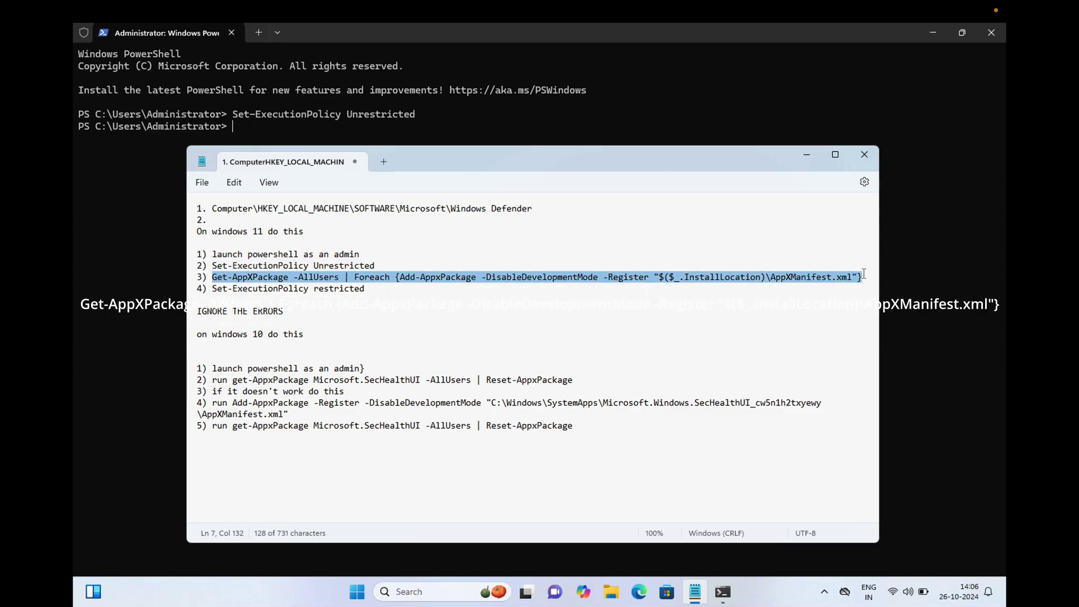
{"action": "right_click", "coordinate": [607, 278]}
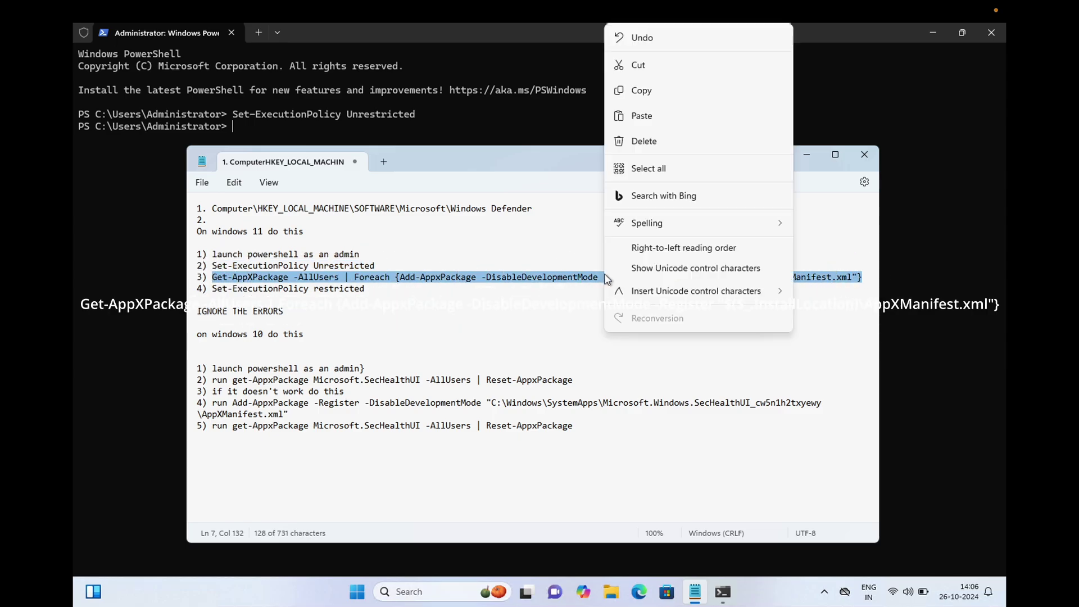
{"action": "left_click", "coordinate": [645, 100]}
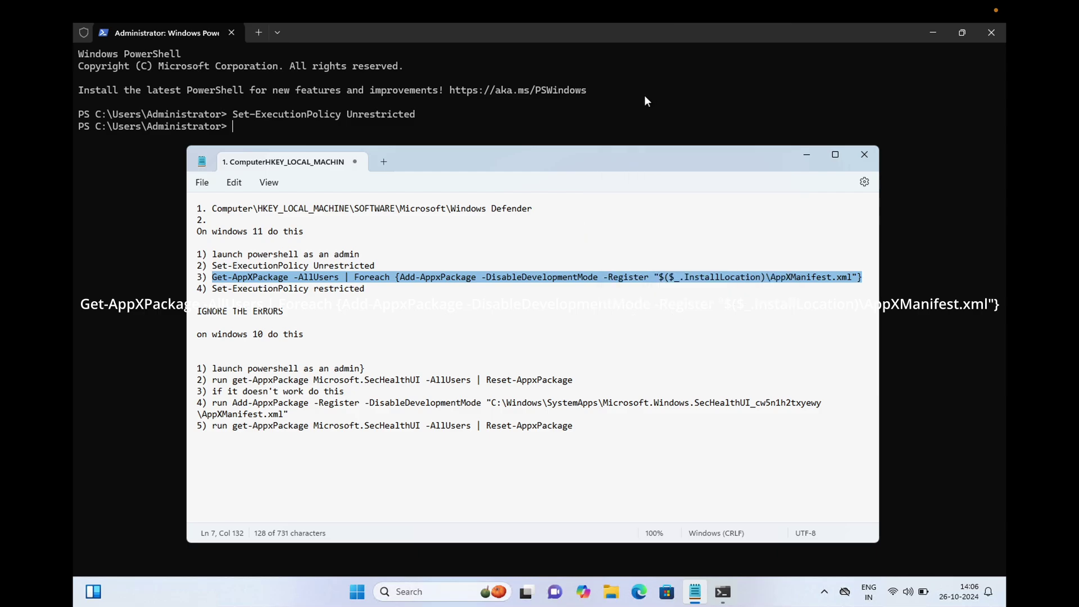
{"action": "left_click", "coordinate": [239, 125]}
{"action": "right_click", "coordinate": [239, 125]}
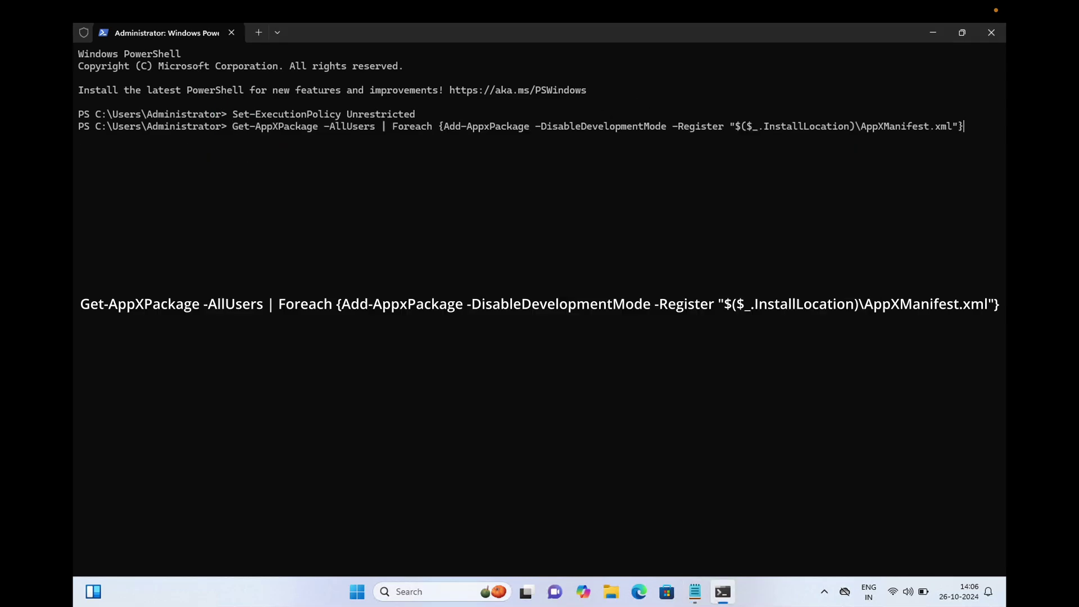
Run the Get-AppXPackage re-registration, review the Windows 10 notes, then minimize Notepad
{"action": "key", "text": "Return"}
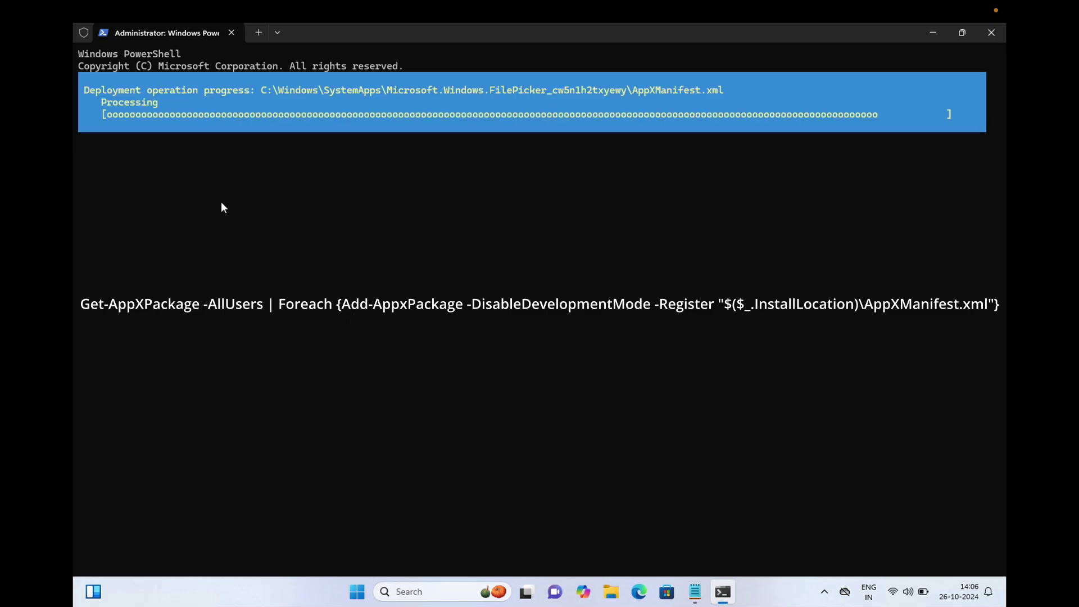
{"action": "left_click", "coordinate": [696, 591]}
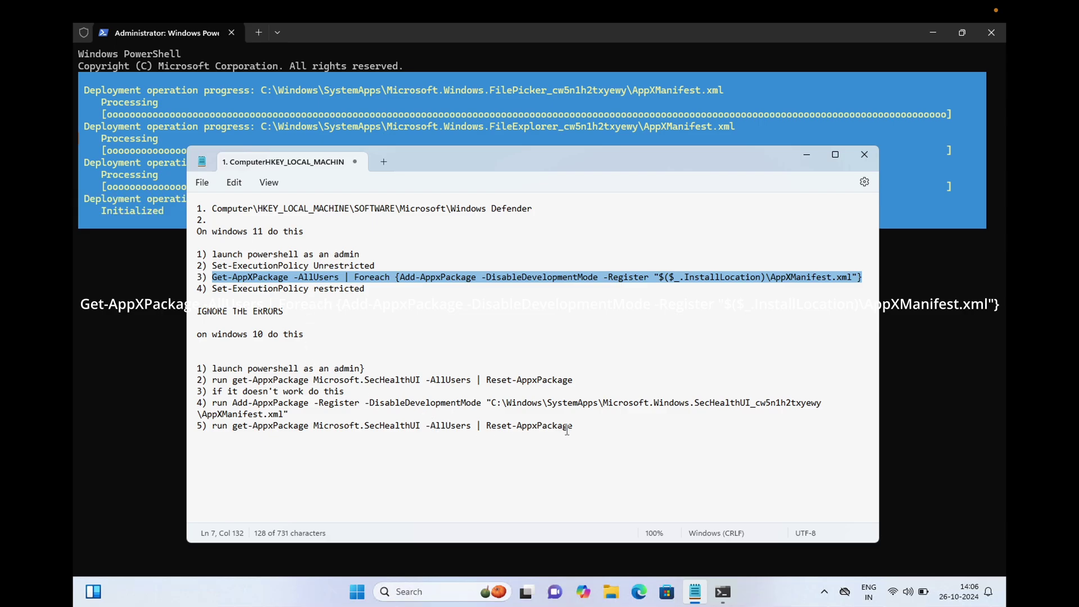
{"action": "left_click_drag", "start_coordinate": [574, 425], "coordinate": [198, 369]}
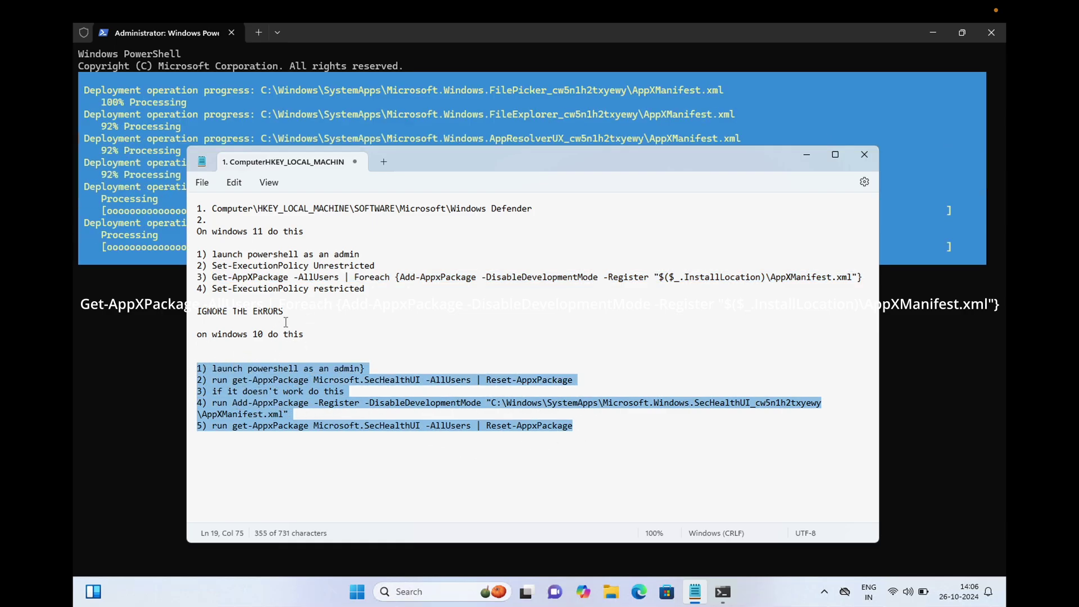
{"action": "left_click_drag", "start_coordinate": [286, 318], "coordinate": [193, 322]}
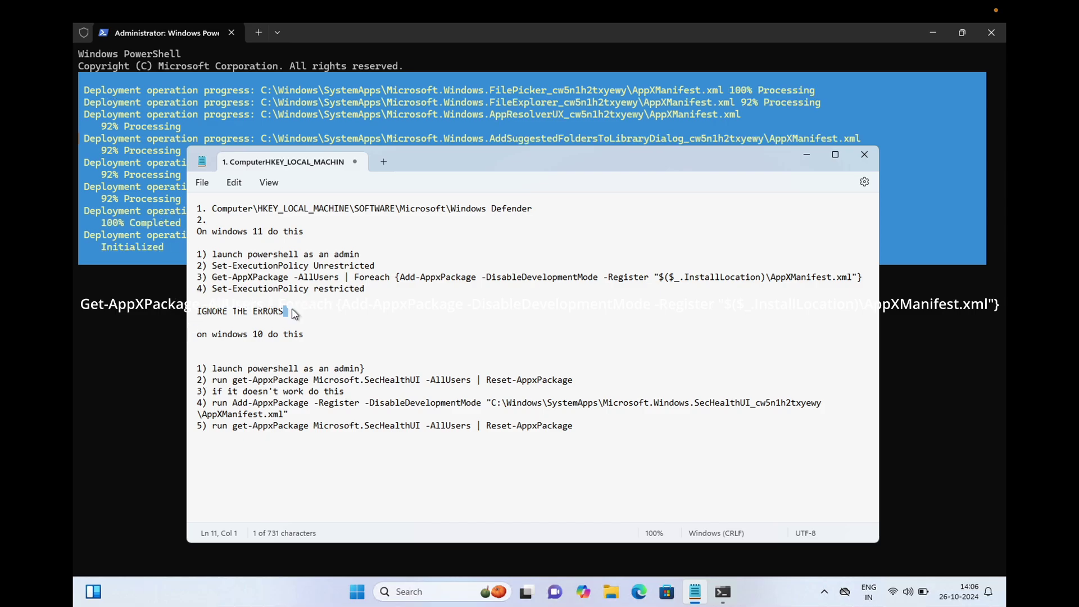
{"action": "left_click_drag", "start_coordinate": [213, 289], "coordinate": [366, 289]}
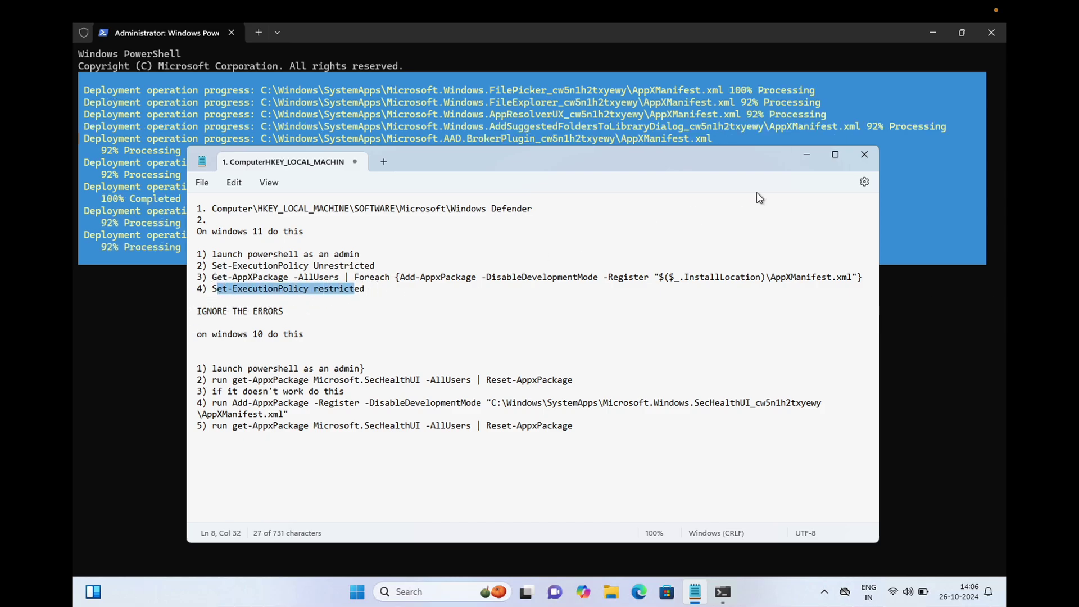
{"action": "left_click", "coordinate": [807, 155]}
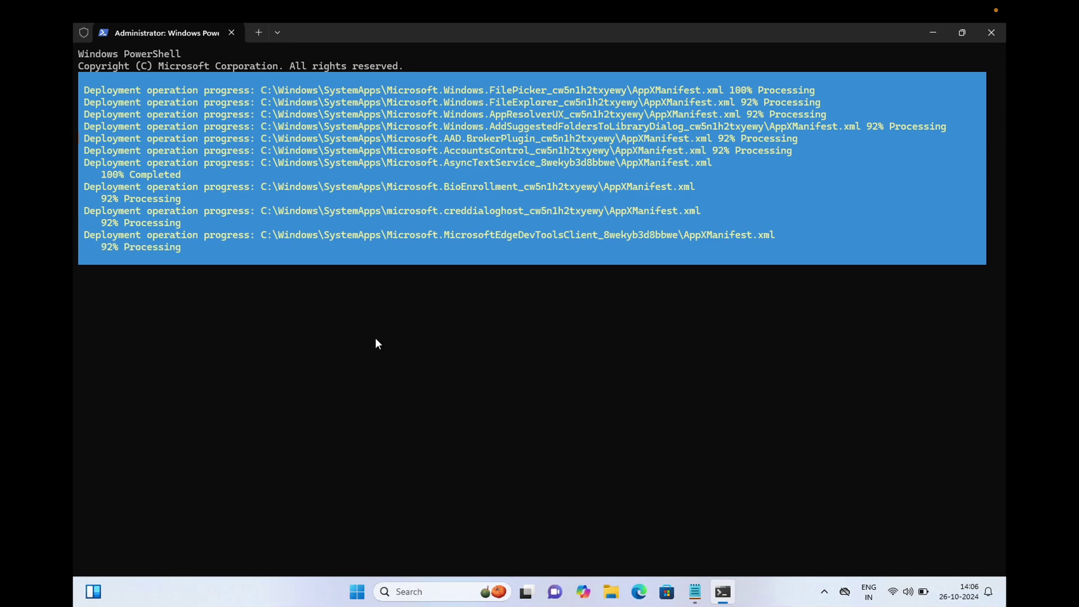